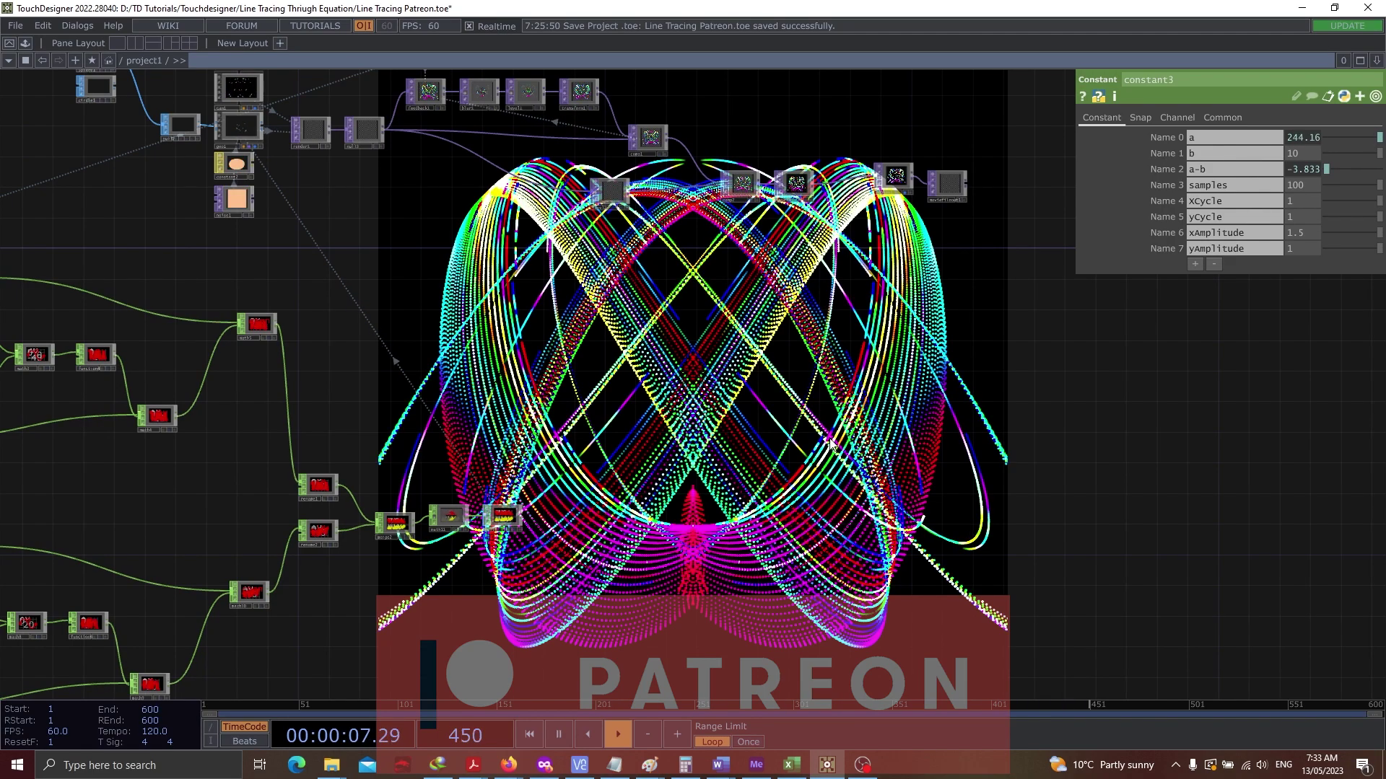
{"action": "left_click_drag", "start_coordinate": [750, 442], "coordinate": [612, 489]}
{"action": "left_click_drag", "start_coordinate": [772, 498], "coordinate": [593, 377]}
{"action": "middle_click_drag", "start_coordinate": [593, 378], "coordinate": [515, 345]}
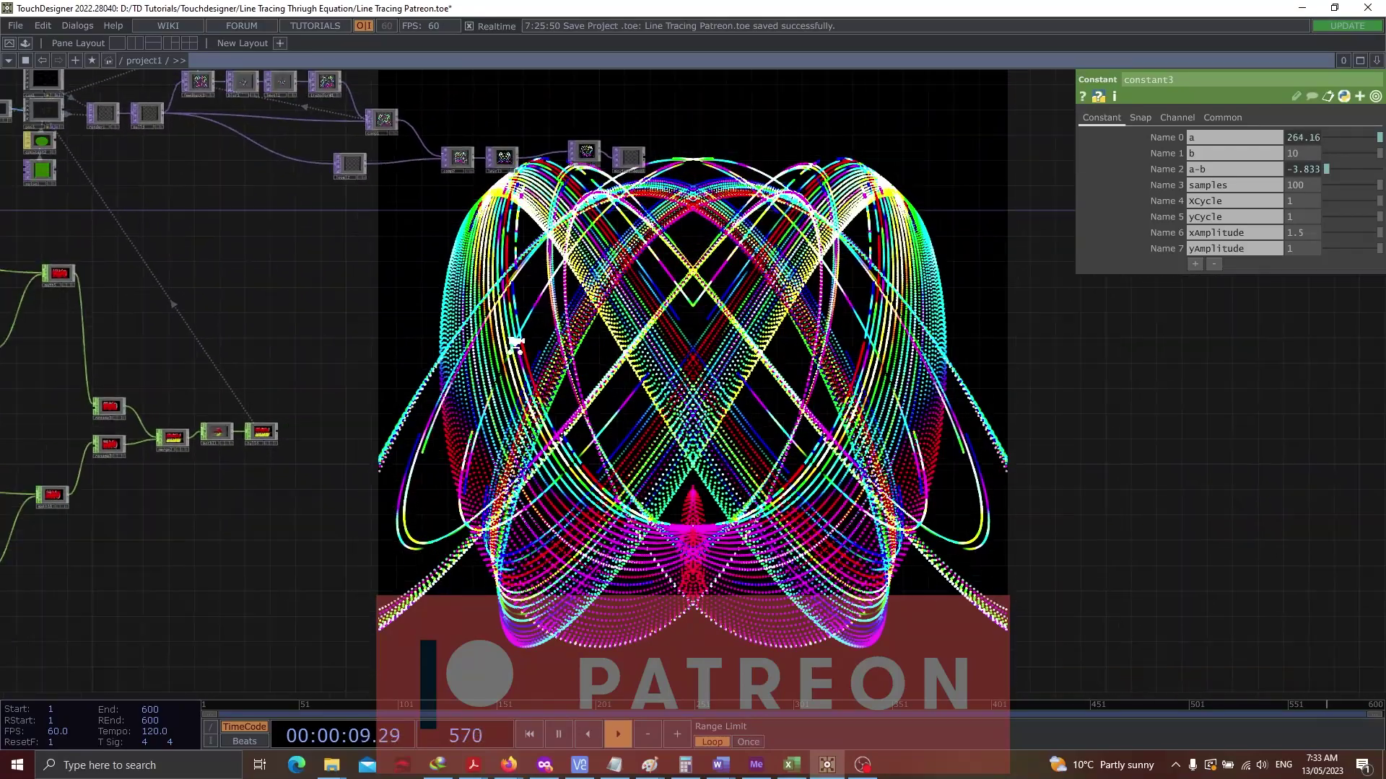
{"action": "scroll", "coordinate": [516, 343], "scroll_direction": "down", "scroll_amount": 1}
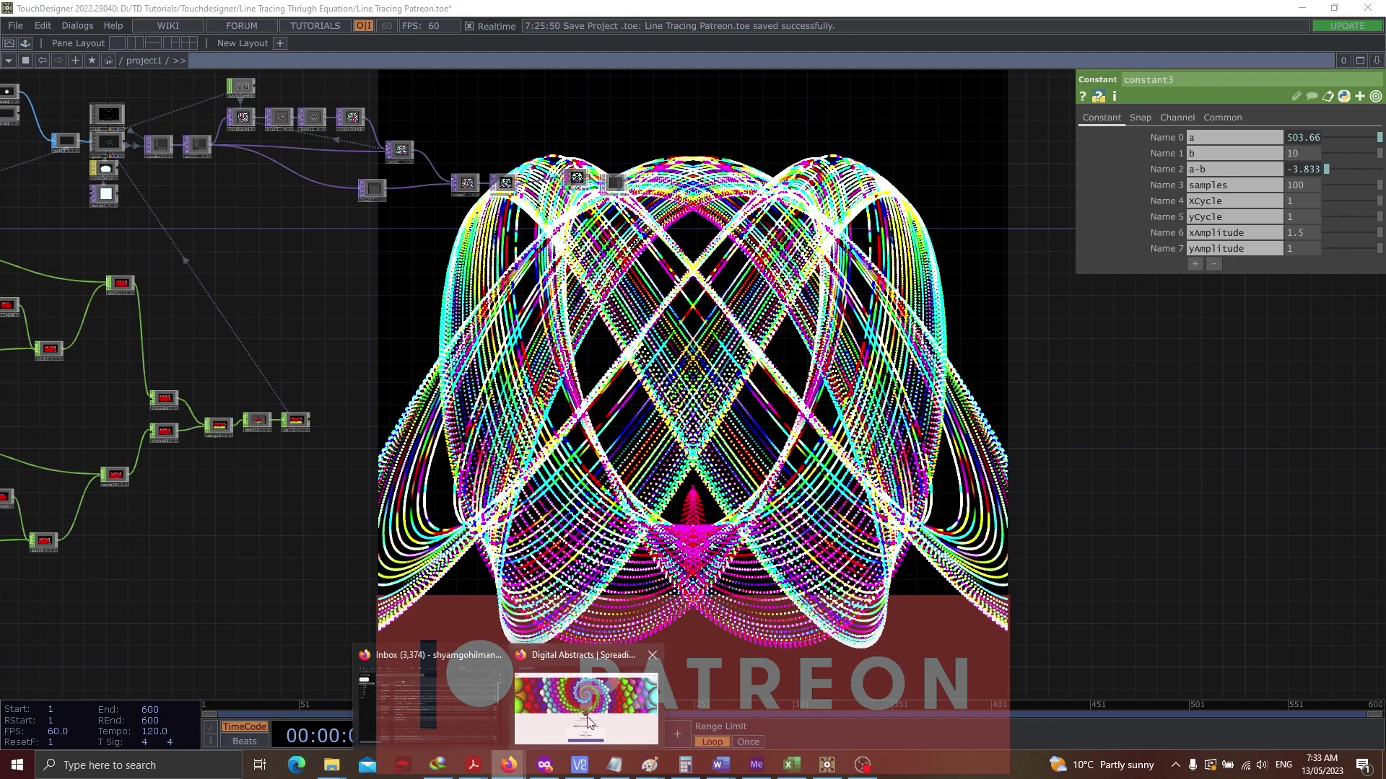
Switch to the Digital Abstracts Patreon page in Firefox and review its membership level, About section and recent posts
{"action": "left_click", "coordinate": [509, 764]}
{"action": "scroll", "coordinate": [888, 459], "scroll_direction": "down", "scroll_amount": 2}
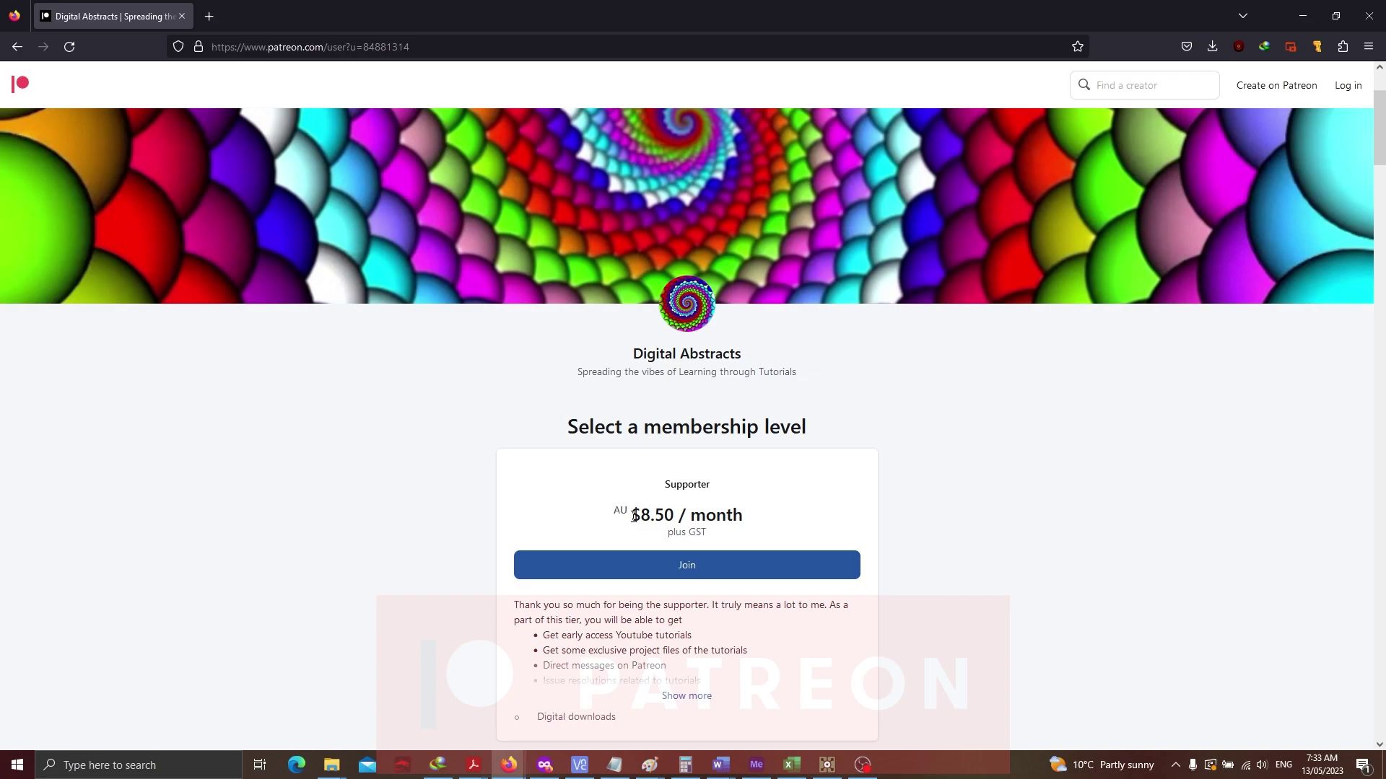
{"action": "scroll", "coordinate": [769, 483], "scroll_direction": "down", "scroll_amount": 1}
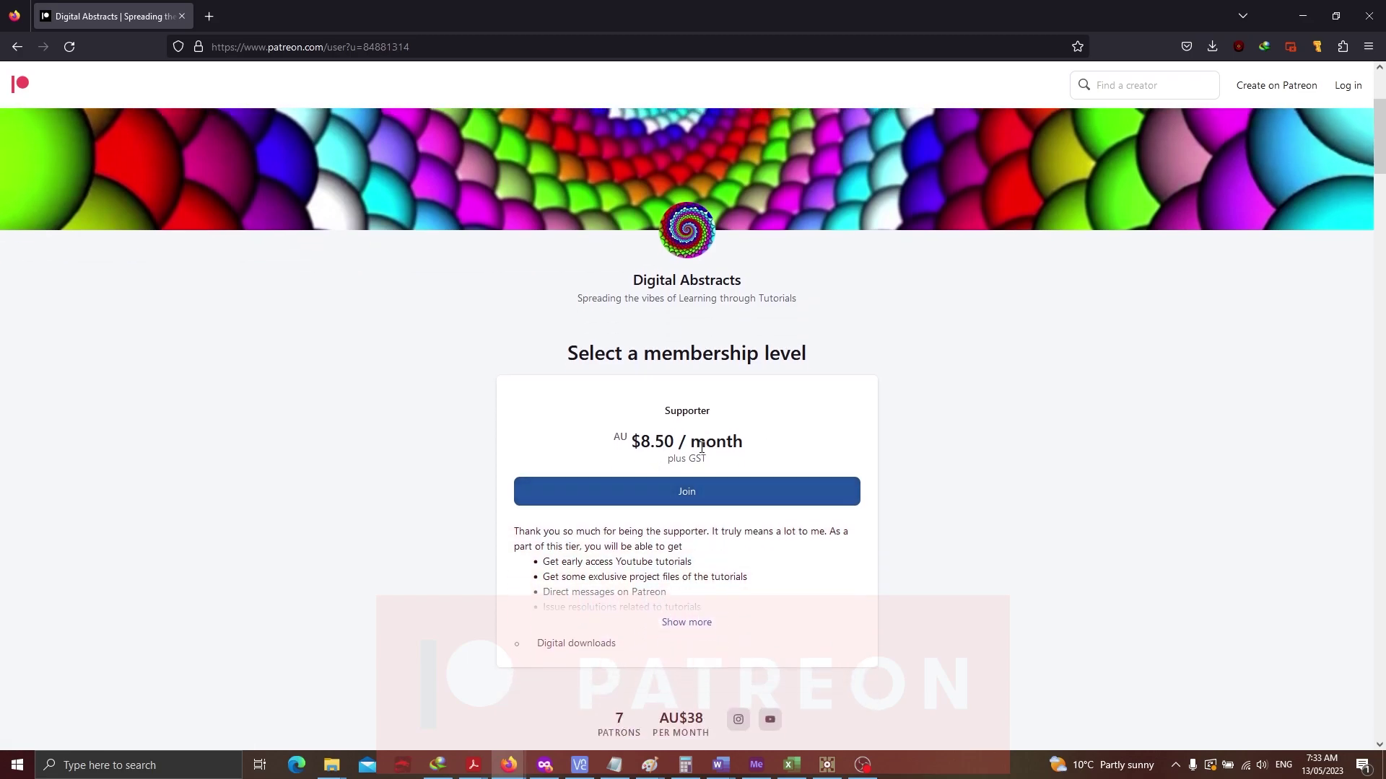
{"action": "scroll", "coordinate": [788, 445], "scroll_direction": "down", "scroll_amount": 7}
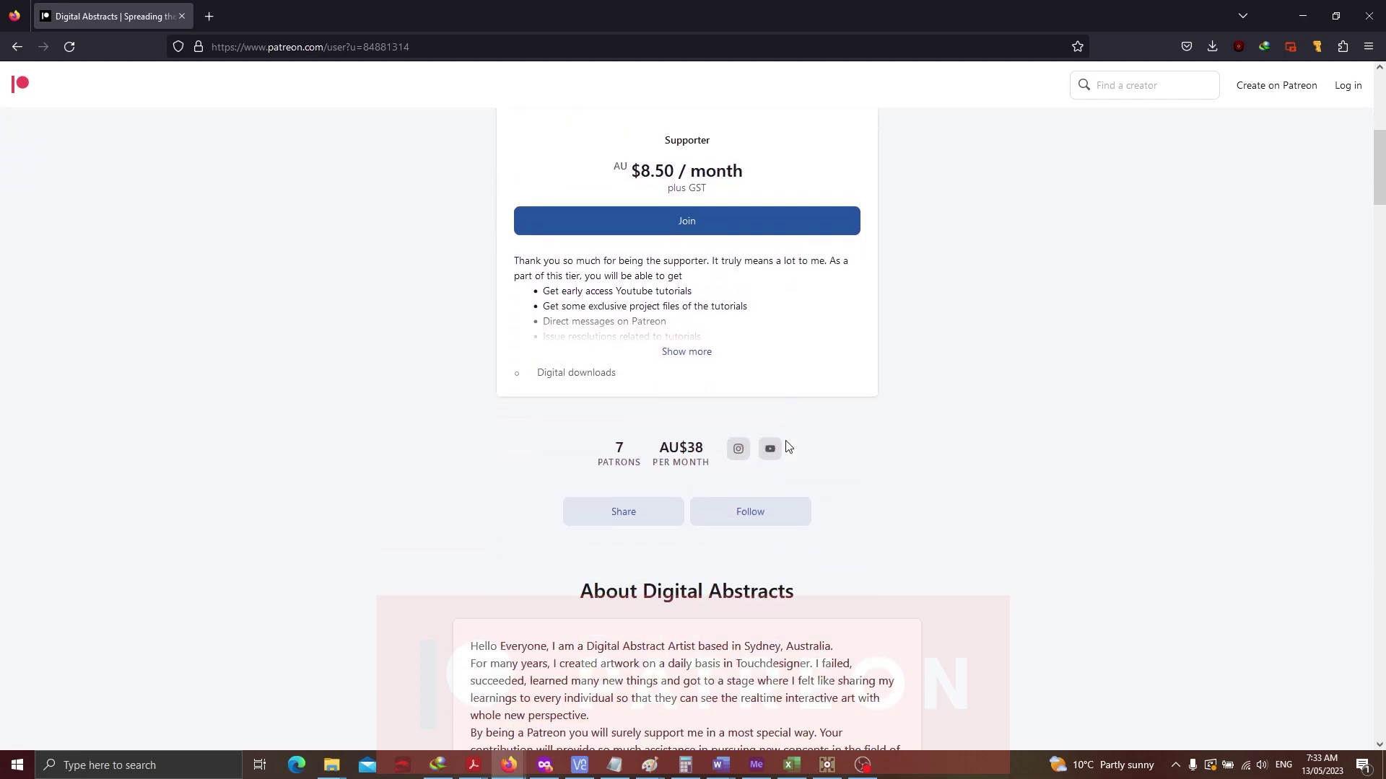
{"action": "scroll", "coordinate": [908, 531], "scroll_direction": "down", "scroll_amount": 1}
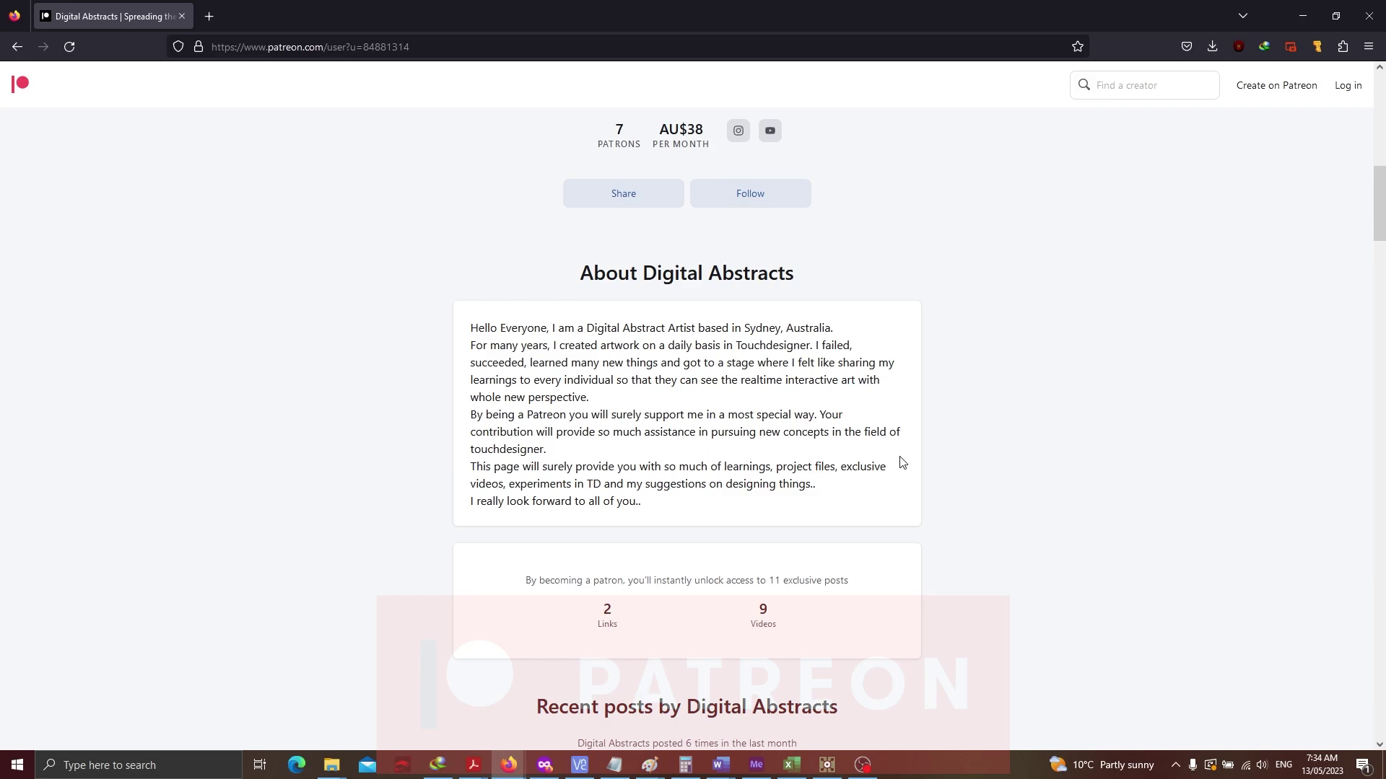
{"action": "scroll", "coordinate": [902, 462], "scroll_direction": "up", "scroll_amount": 10}
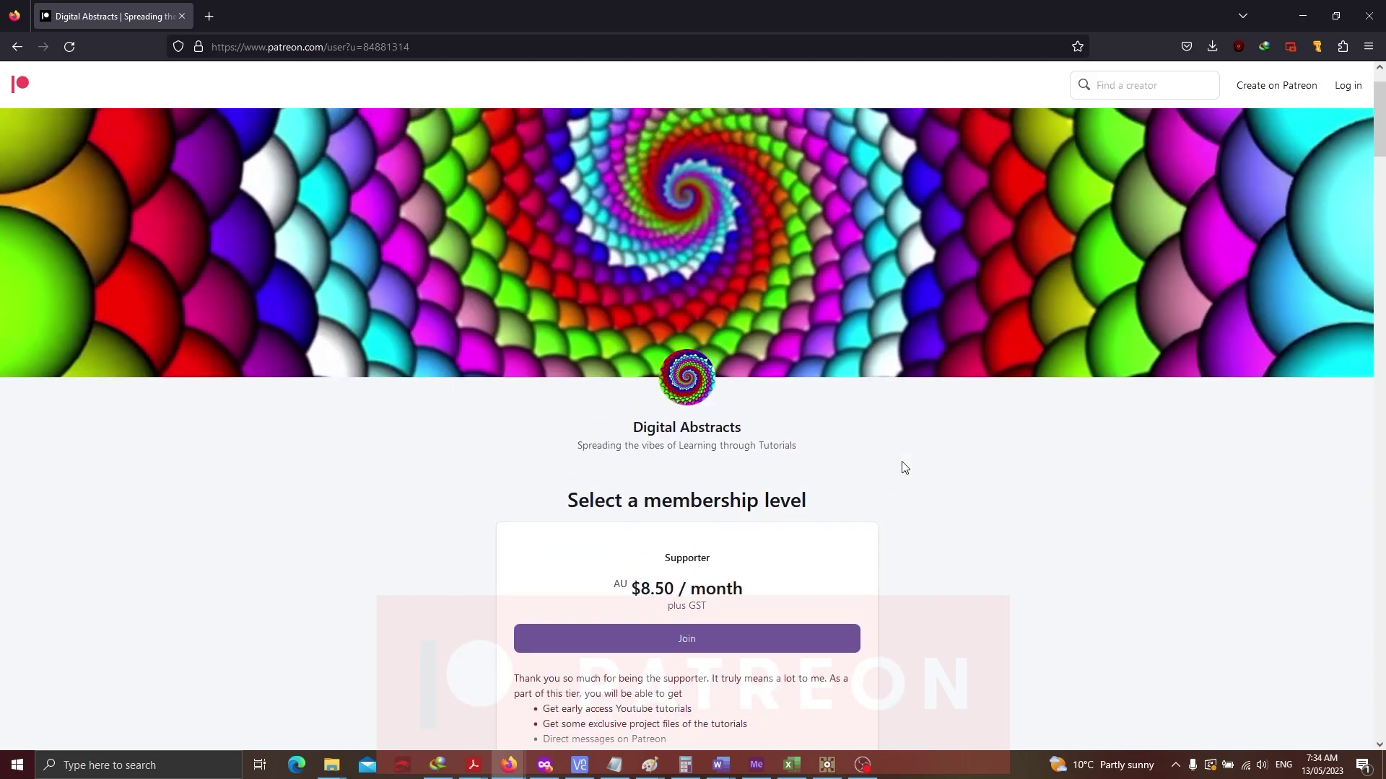
{"action": "scroll", "coordinate": [903, 467], "scroll_direction": "up", "scroll_amount": 1}
{"action": "scroll", "coordinate": [905, 468], "scroll_direction": "down", "scroll_amount": 2}
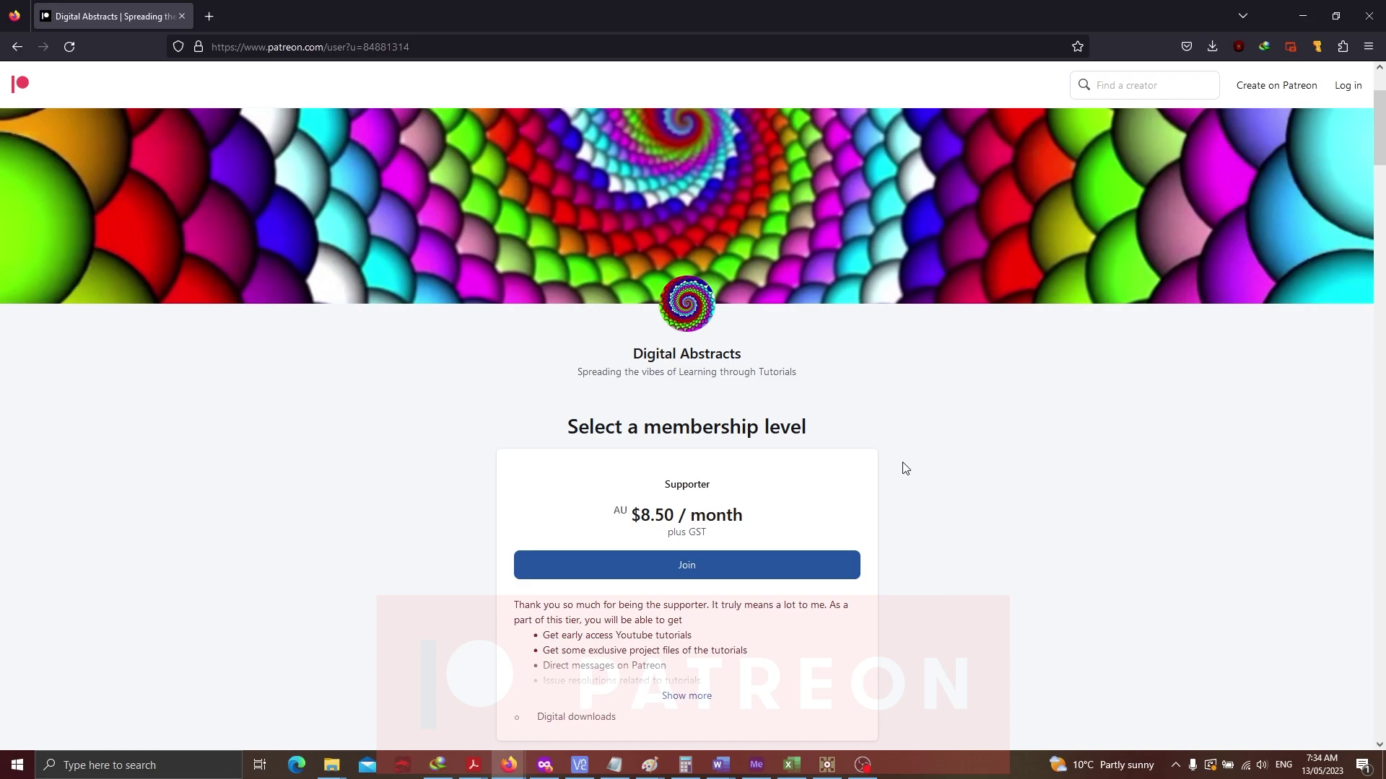
{"action": "scroll", "coordinate": [905, 468], "scroll_direction": "down", "scroll_amount": 6}
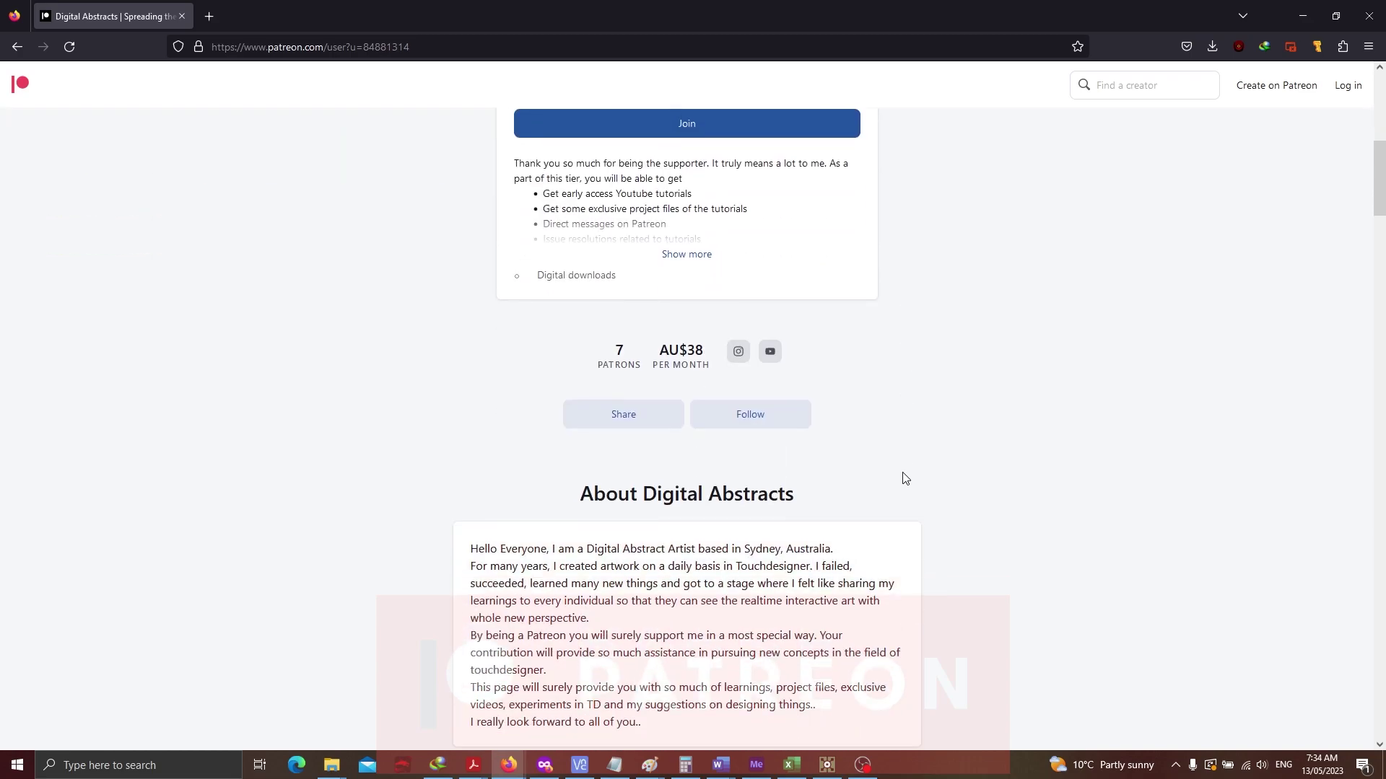
{"action": "scroll", "coordinate": [905, 478], "scroll_direction": "down", "scroll_amount": 6}
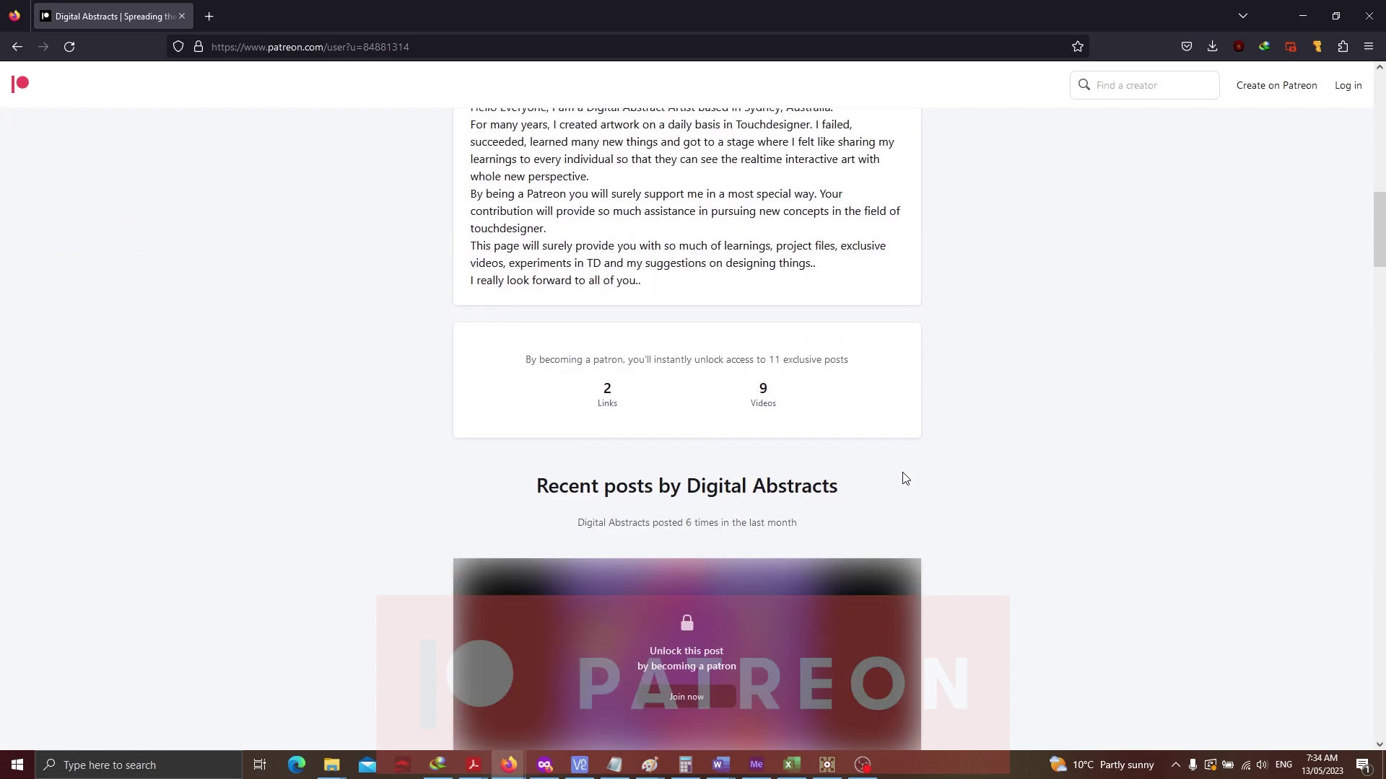
{"action": "scroll", "coordinate": [905, 479], "scroll_direction": "down", "scroll_amount": 6}
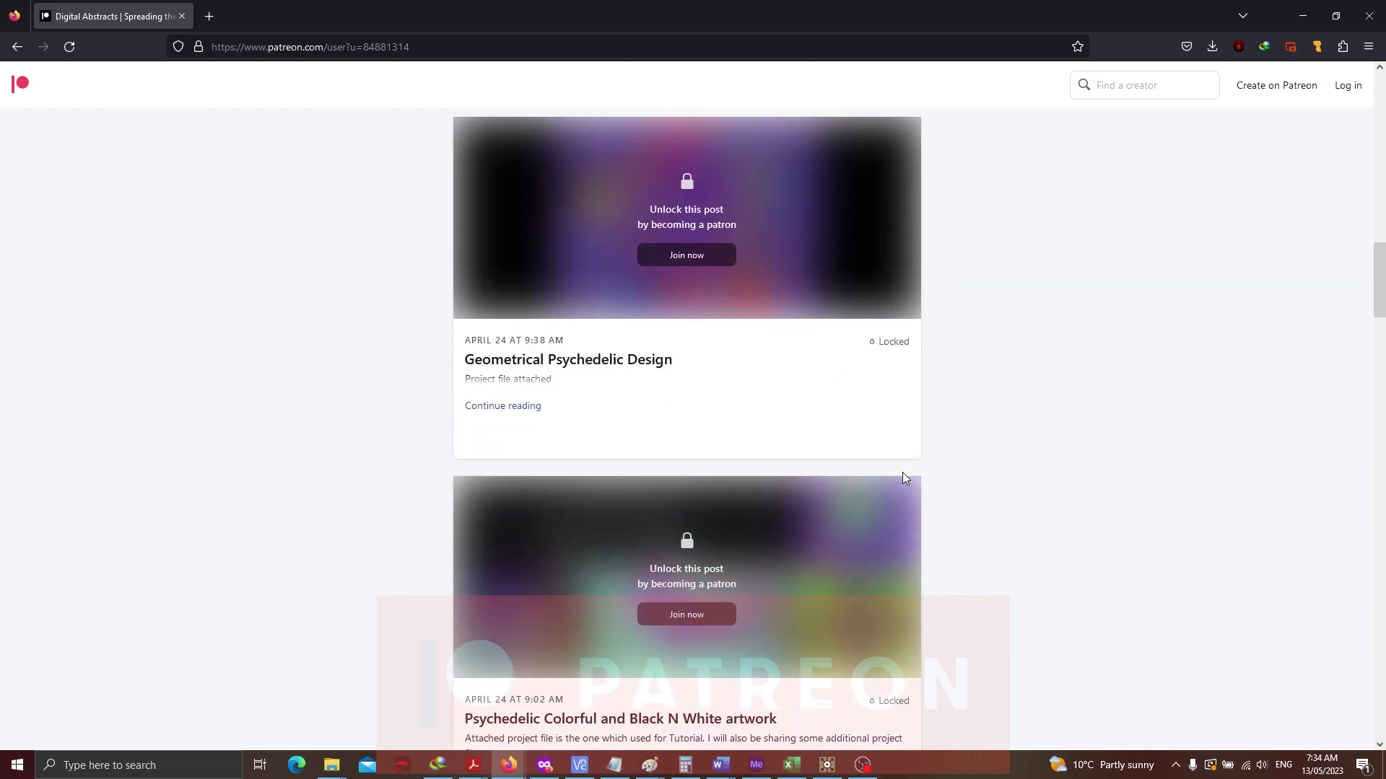
{"action": "scroll", "coordinate": [902, 479], "scroll_direction": "down", "scroll_amount": 6}
{"action": "scroll", "coordinate": [908, 478], "scroll_direction": "up", "scroll_amount": 13}
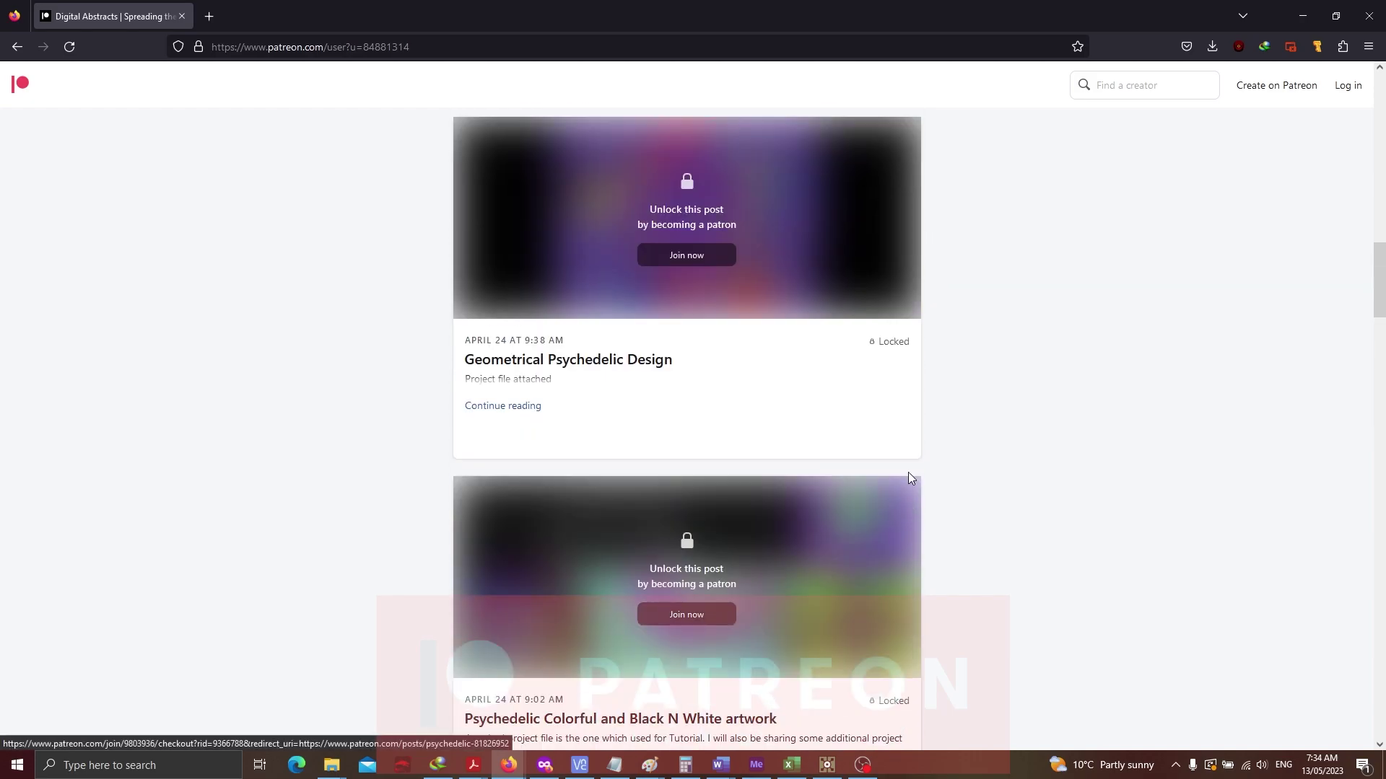
{"action": "scroll", "coordinate": [915, 483], "scroll_direction": "up", "scroll_amount": 10}
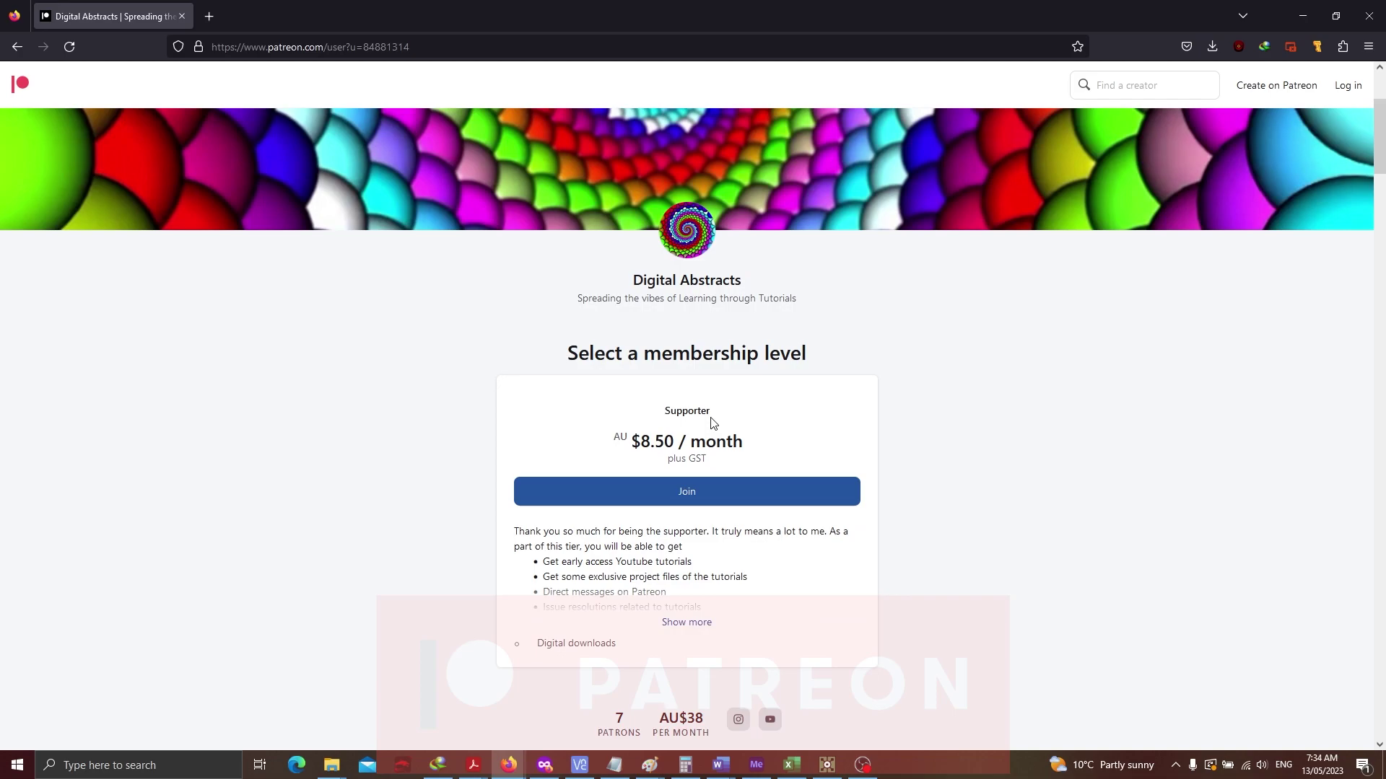
{"action": "scroll", "coordinate": [657, 361], "scroll_direction": "down", "scroll_amount": 2}
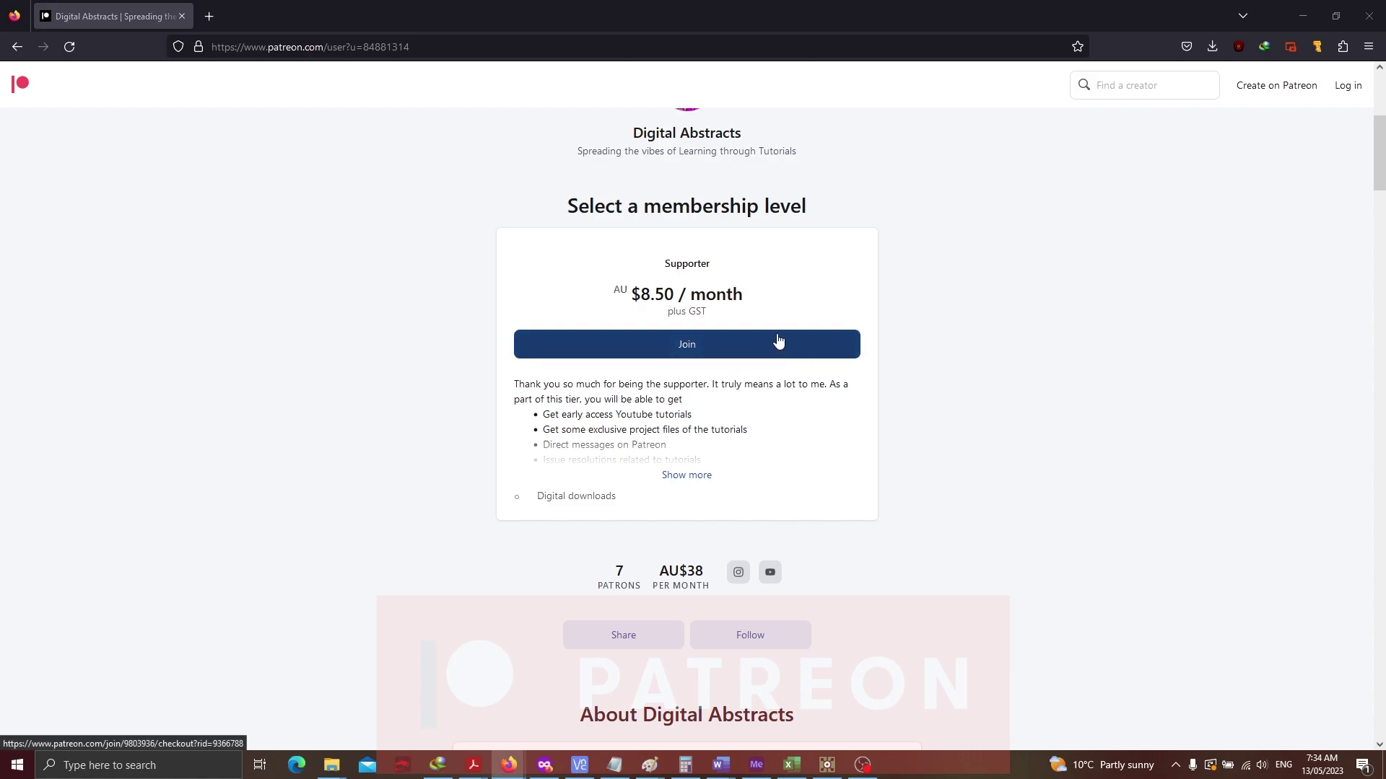
Switch back to TouchDesigner and set constant3's samples to 50, xAmplitude to 1.9 and yAmplitude to 1.5
{"action": "key", "text": "alt+Tab"}
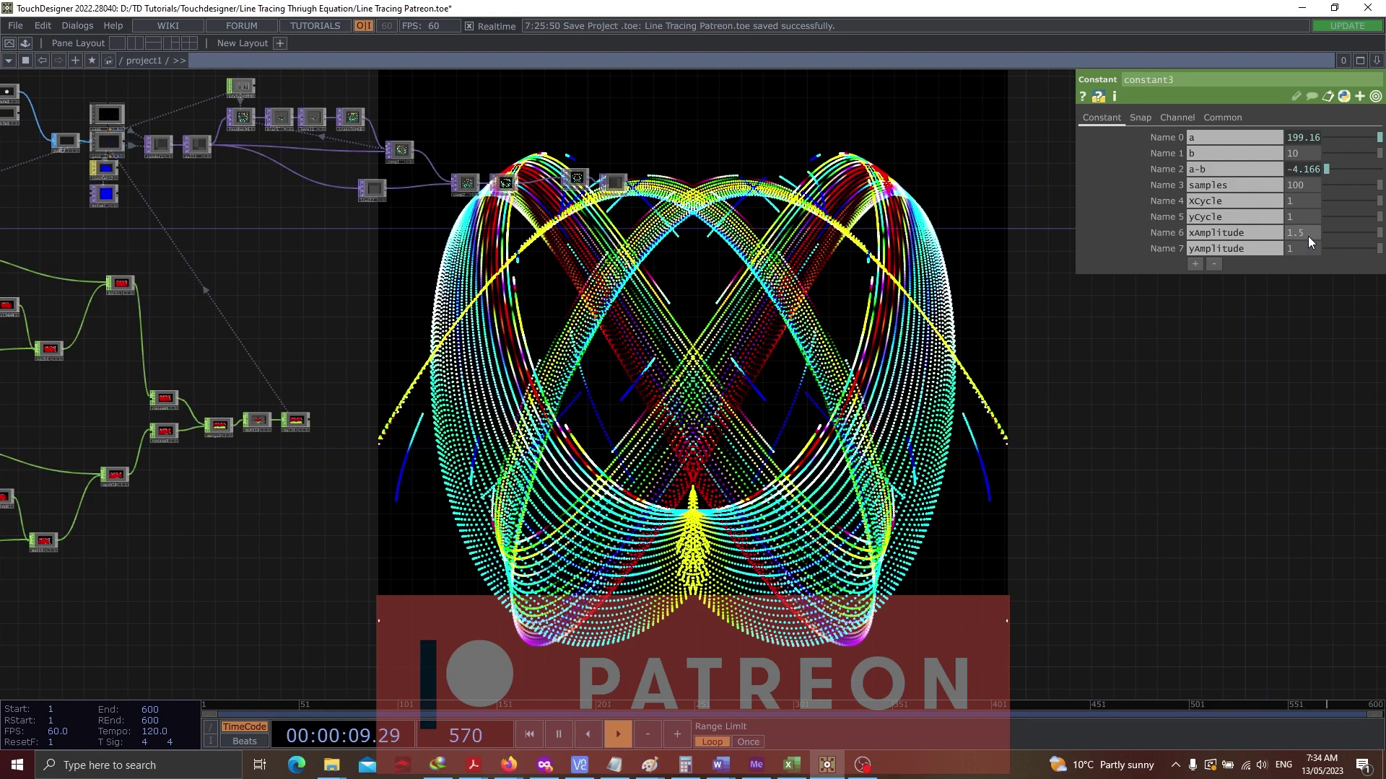
{"action": "middle_click_drag", "start_coordinate": [1308, 235], "coordinate": [1354, 232]}
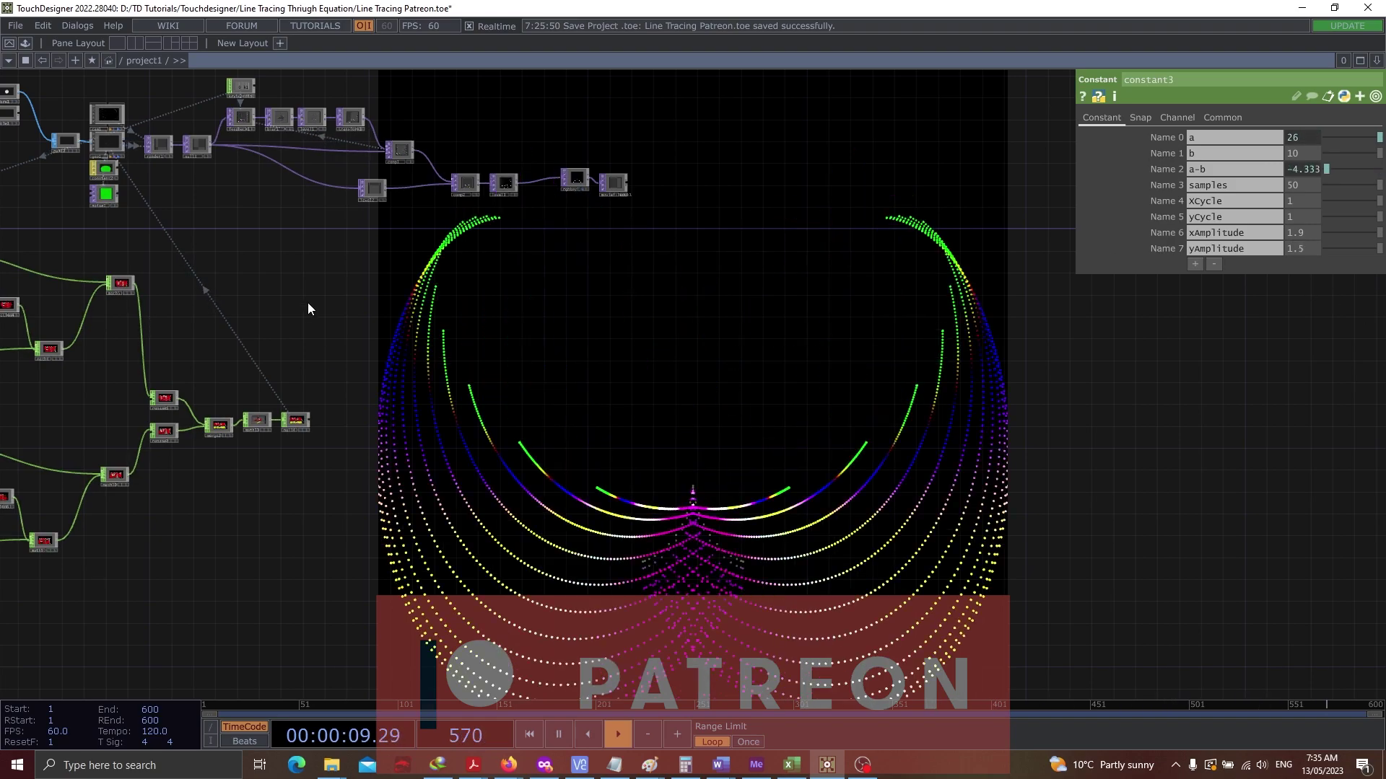
Change the pattern2 operator's waveform type to Cosine
{"action": "key", "text": "h"}
{"action": "left_click", "coordinate": [421, 281]}
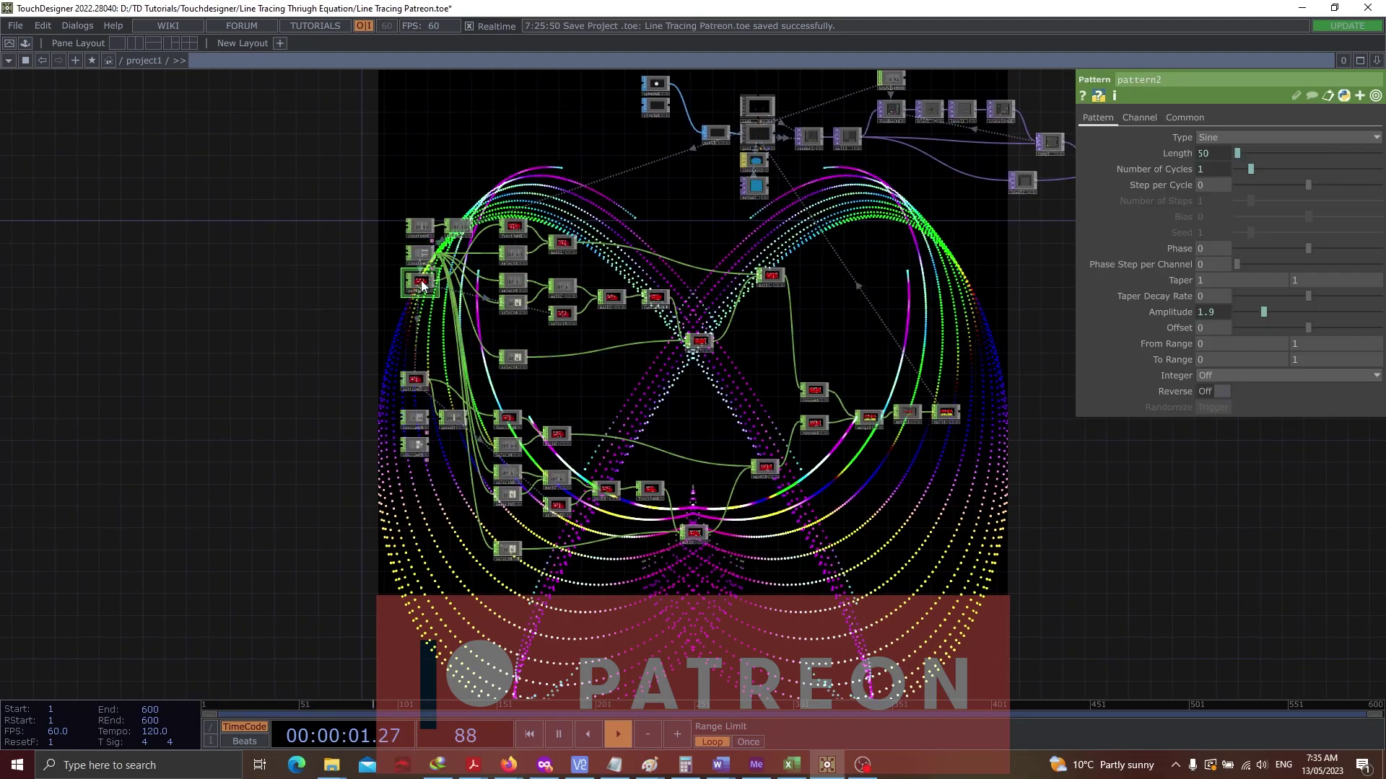
{"action": "left_click", "coordinate": [1266, 137]}
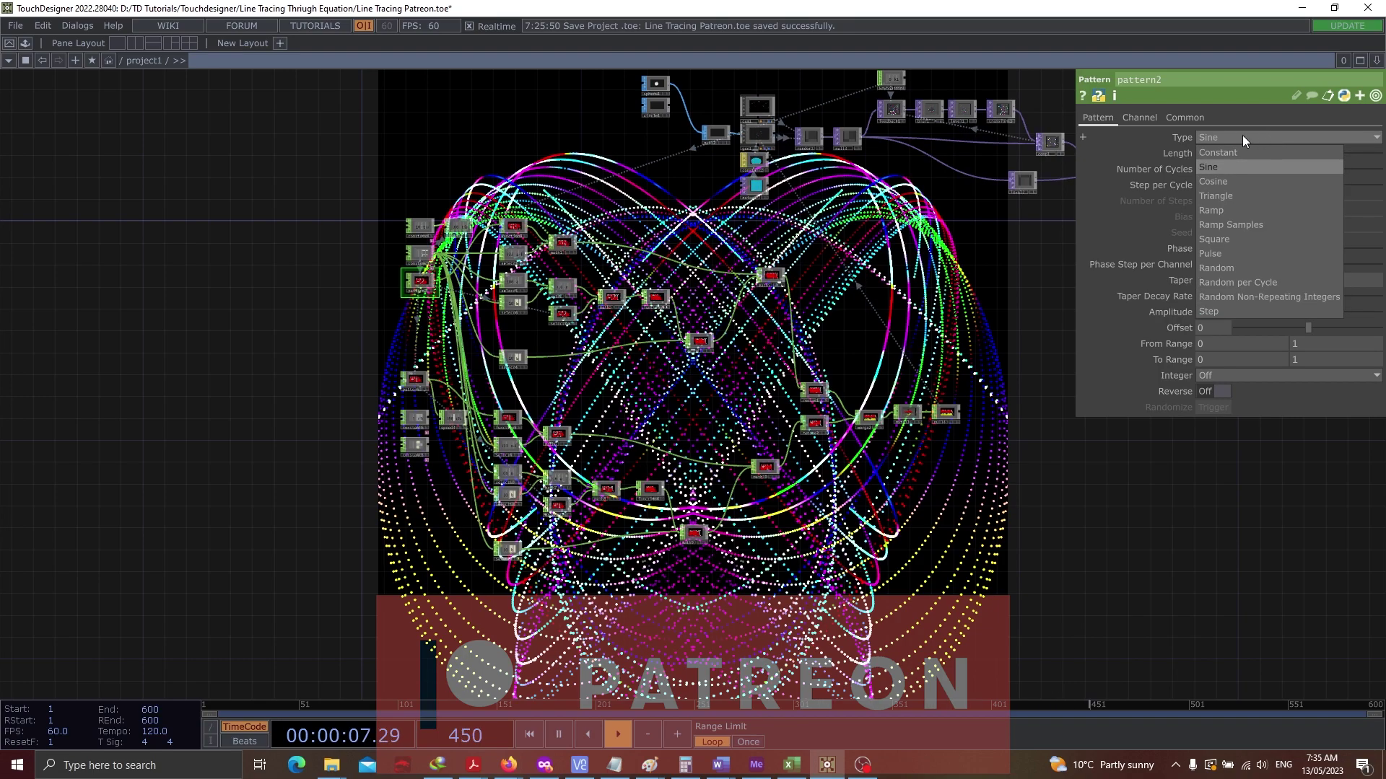
{"action": "left_click", "coordinate": [1249, 182]}
Set the samples value in constant3 to 100
{"action": "left_click_drag", "start_coordinate": [1064, 513], "coordinate": [751, 309]}
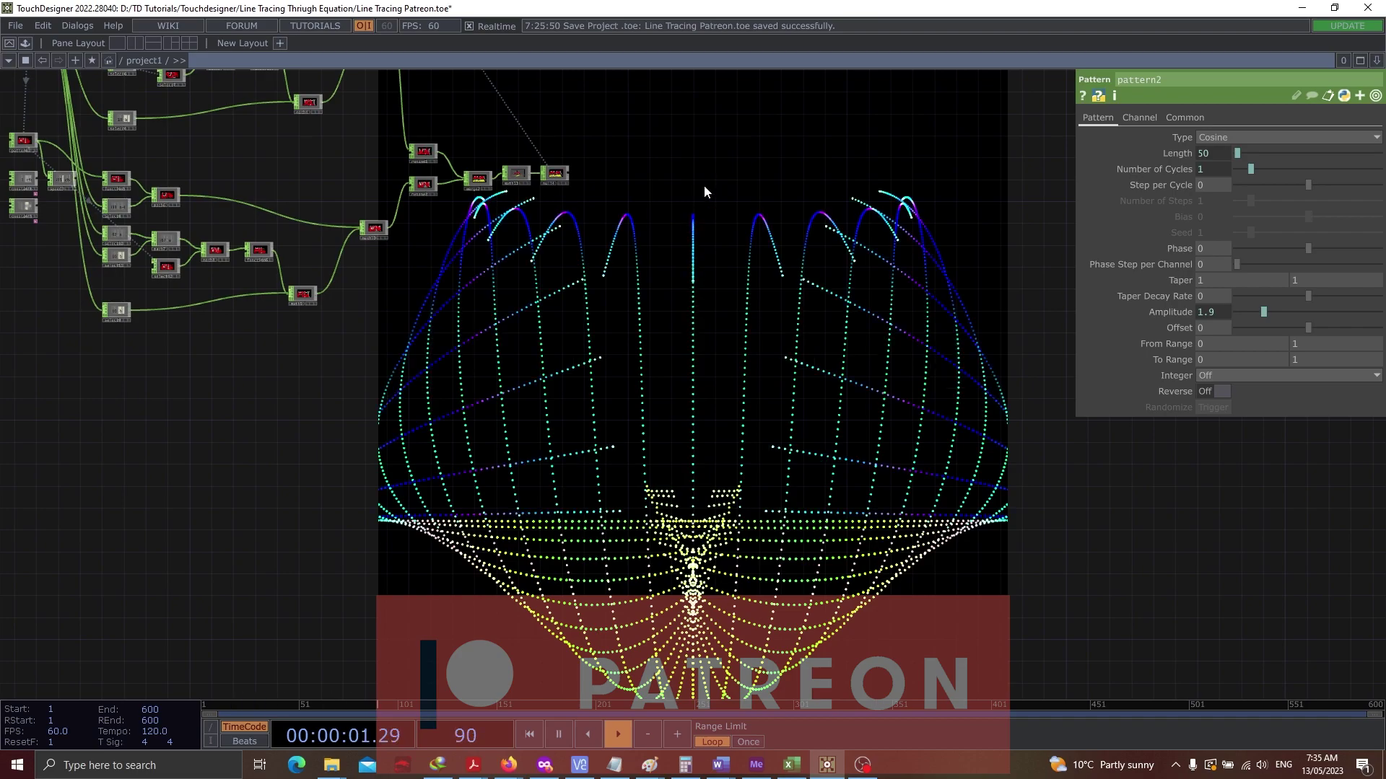
{"action": "left_click_drag", "start_coordinate": [775, 185], "coordinate": [773, 442]}
{"action": "left_click_drag", "start_coordinate": [476, 189], "coordinate": [400, 249]}
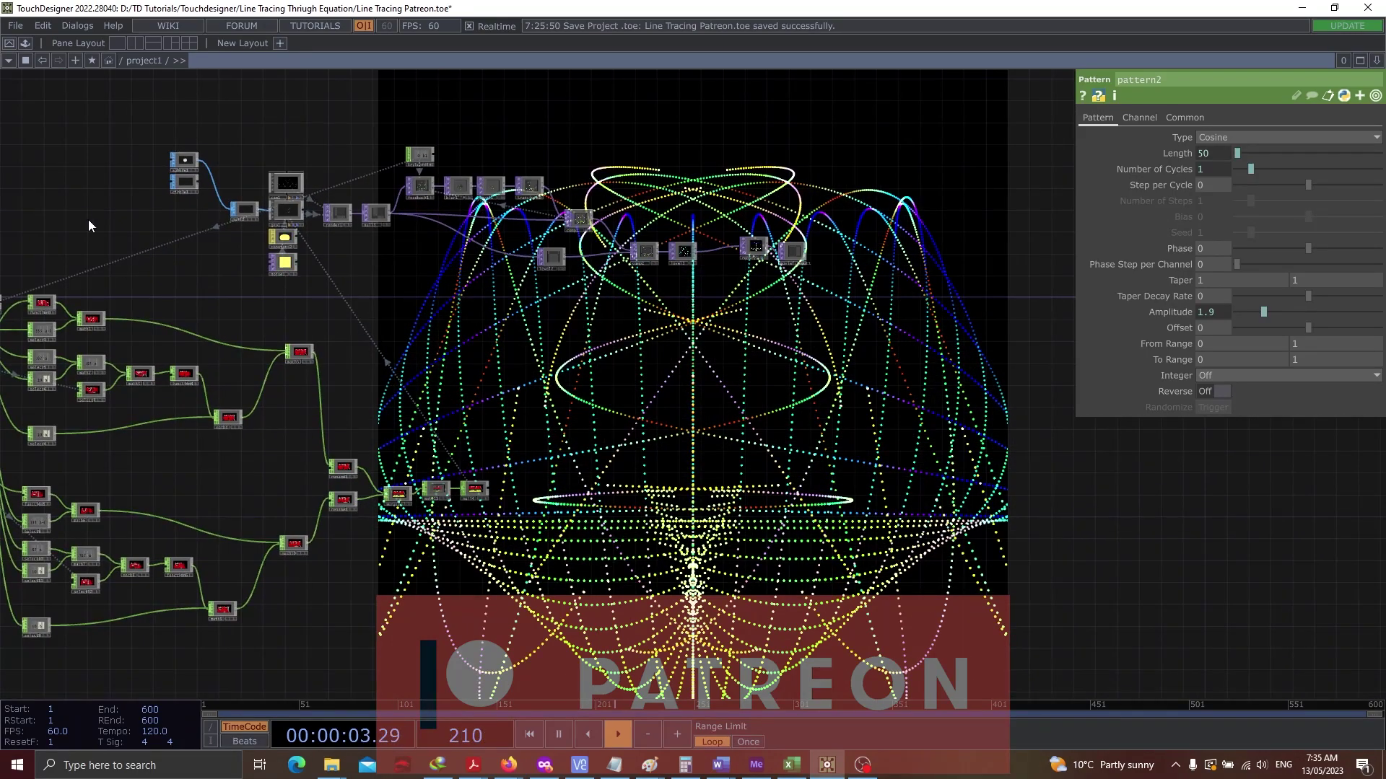
{"action": "left_click_drag", "start_coordinate": [88, 221], "coordinate": [480, 196]}
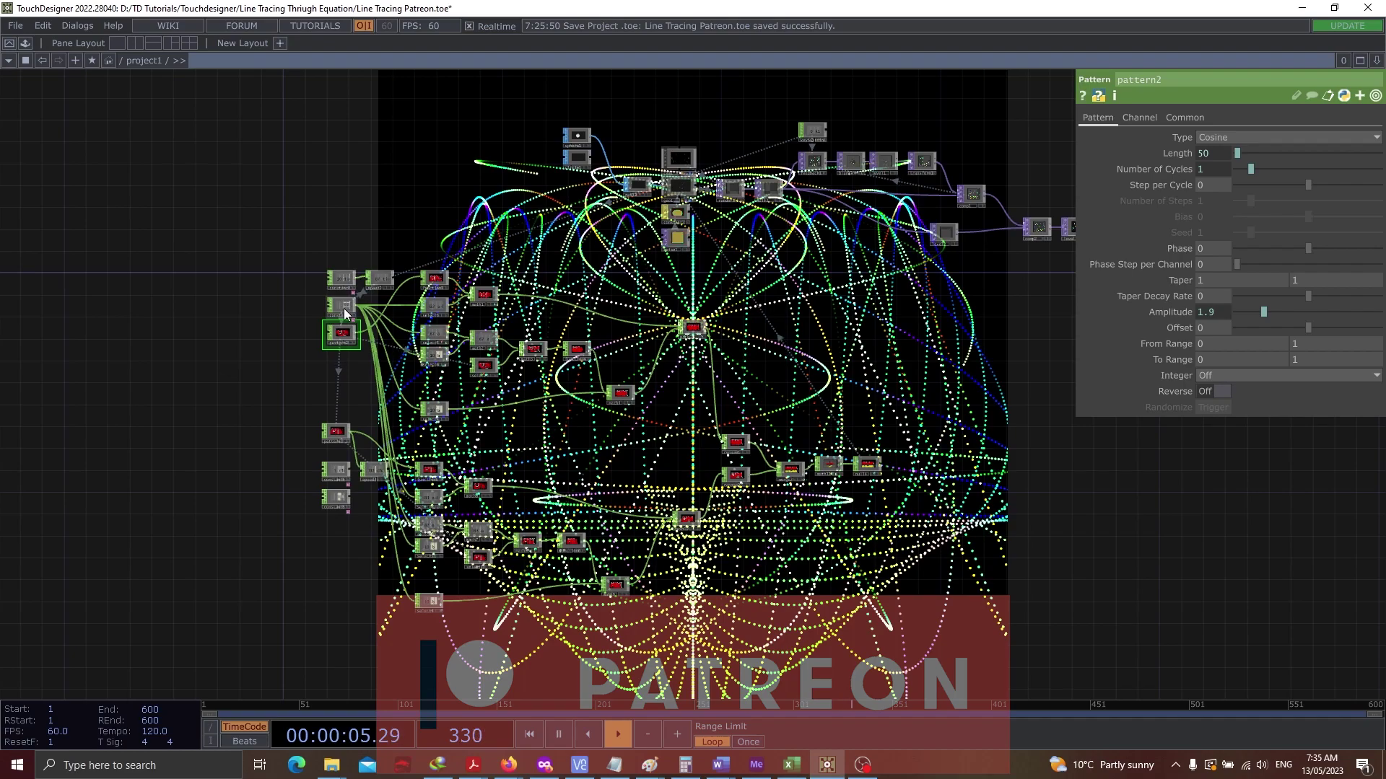
{"action": "left_click", "coordinate": [343, 307]}
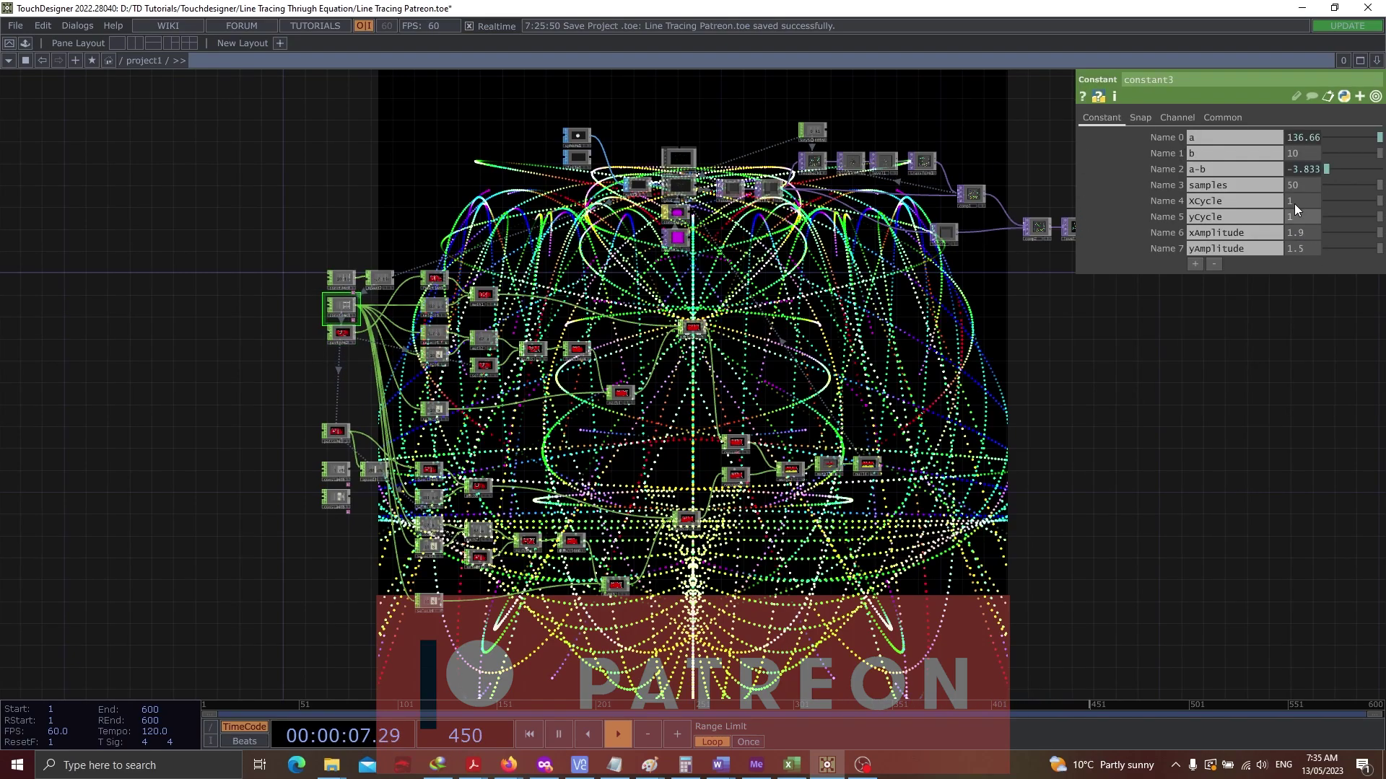
{"action": "left_click_drag", "start_coordinate": [1305, 184], "coordinate": [1377, 220]}
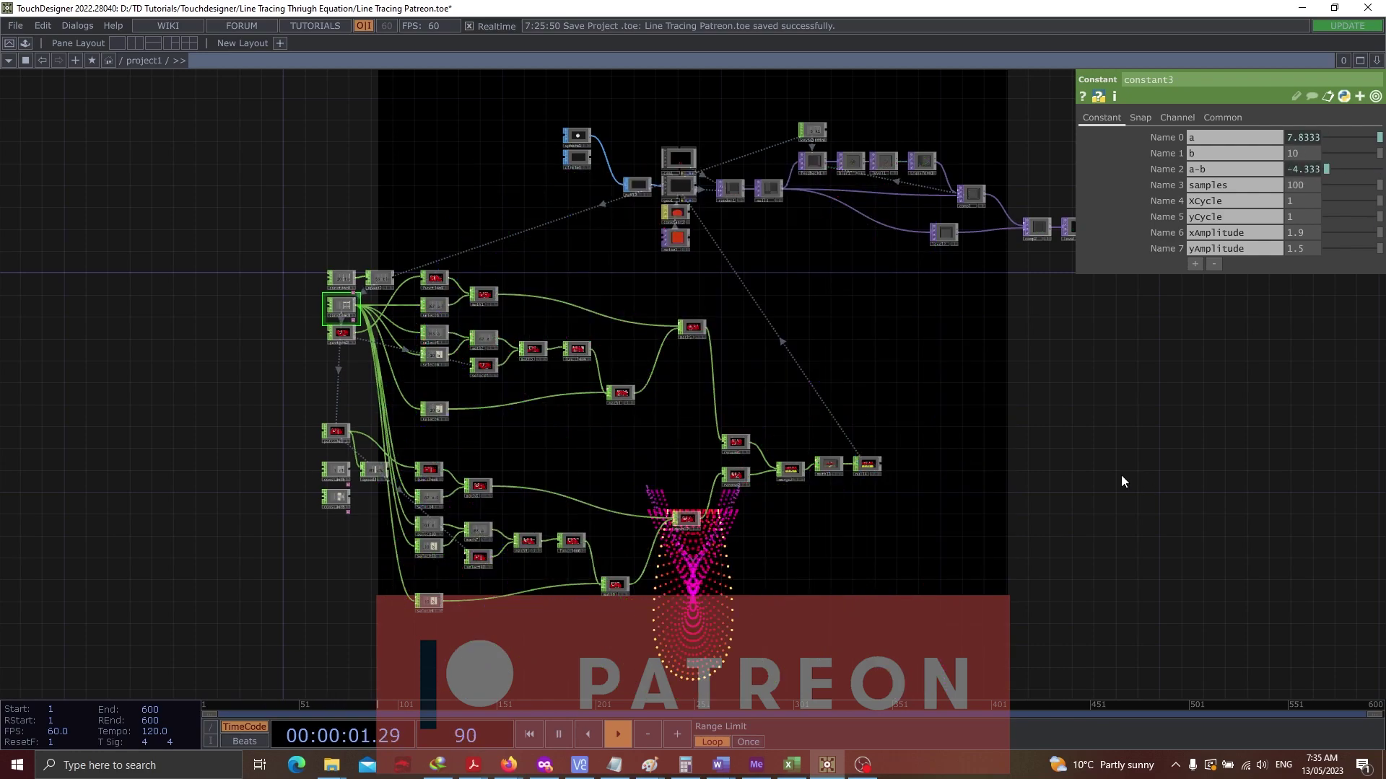
Set the time value in constant4 to 5
{"action": "left_click_drag", "start_coordinate": [1120, 475], "coordinate": [722, 212]}
{"action": "left_click_drag", "start_coordinate": [604, 190], "coordinate": [284, 411]}
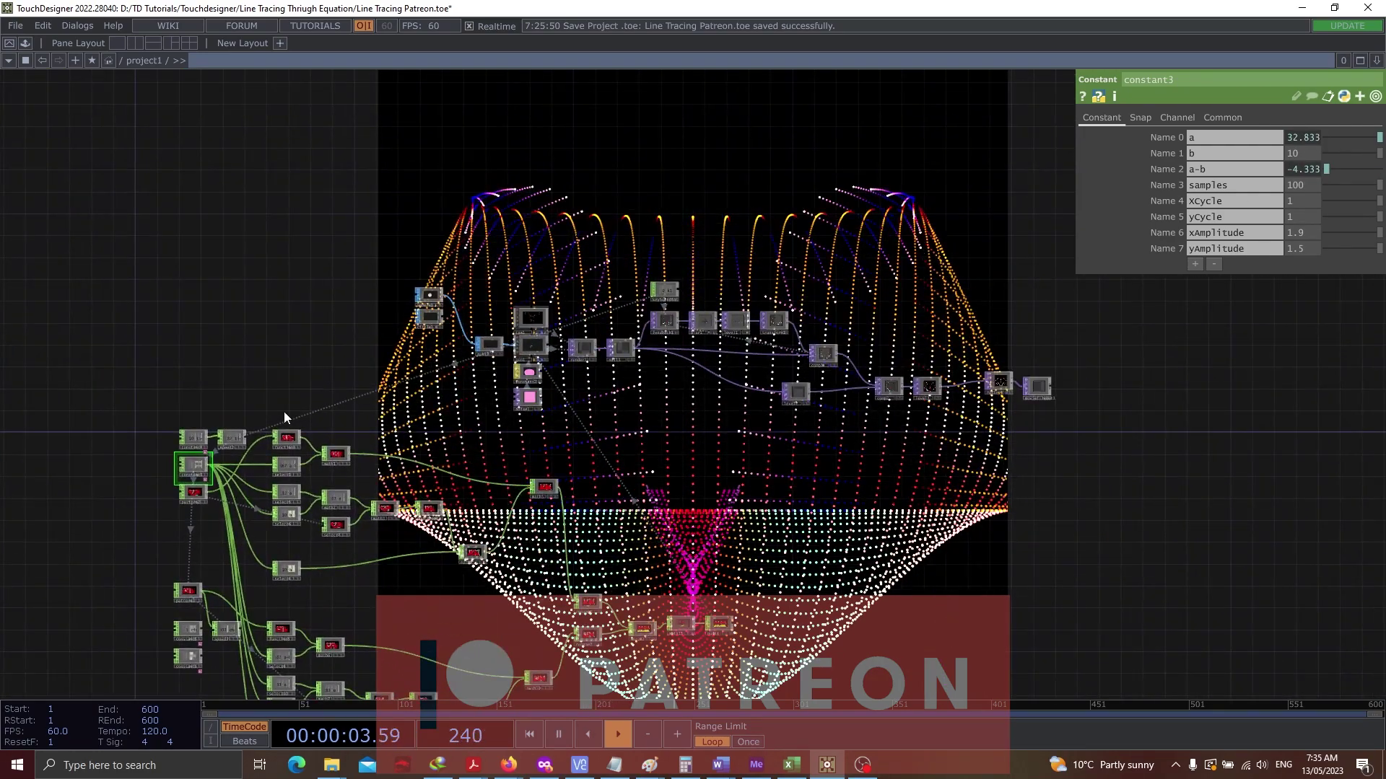
{"action": "left_click", "coordinate": [189, 436]}
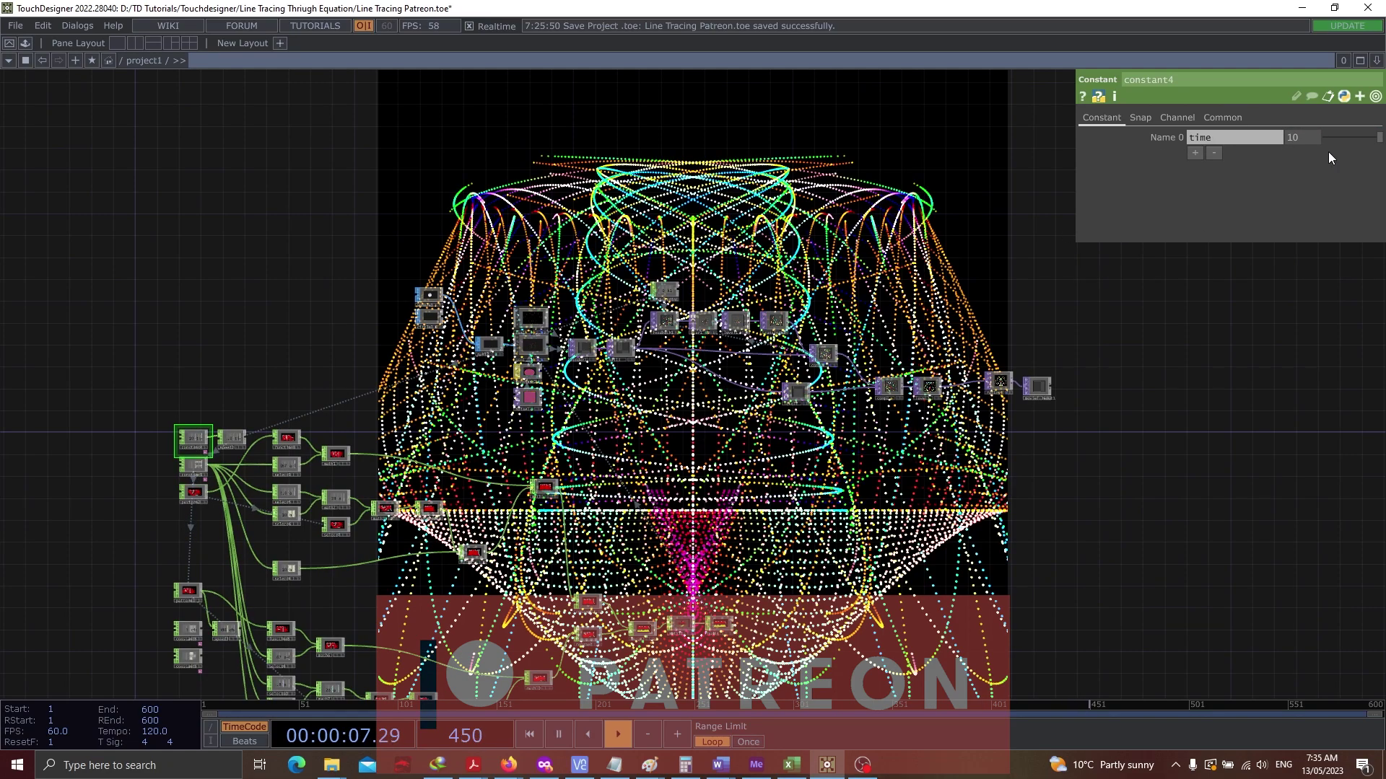
{"action": "left_click_drag", "start_coordinate": [1274, 390], "coordinate": [829, 450]}
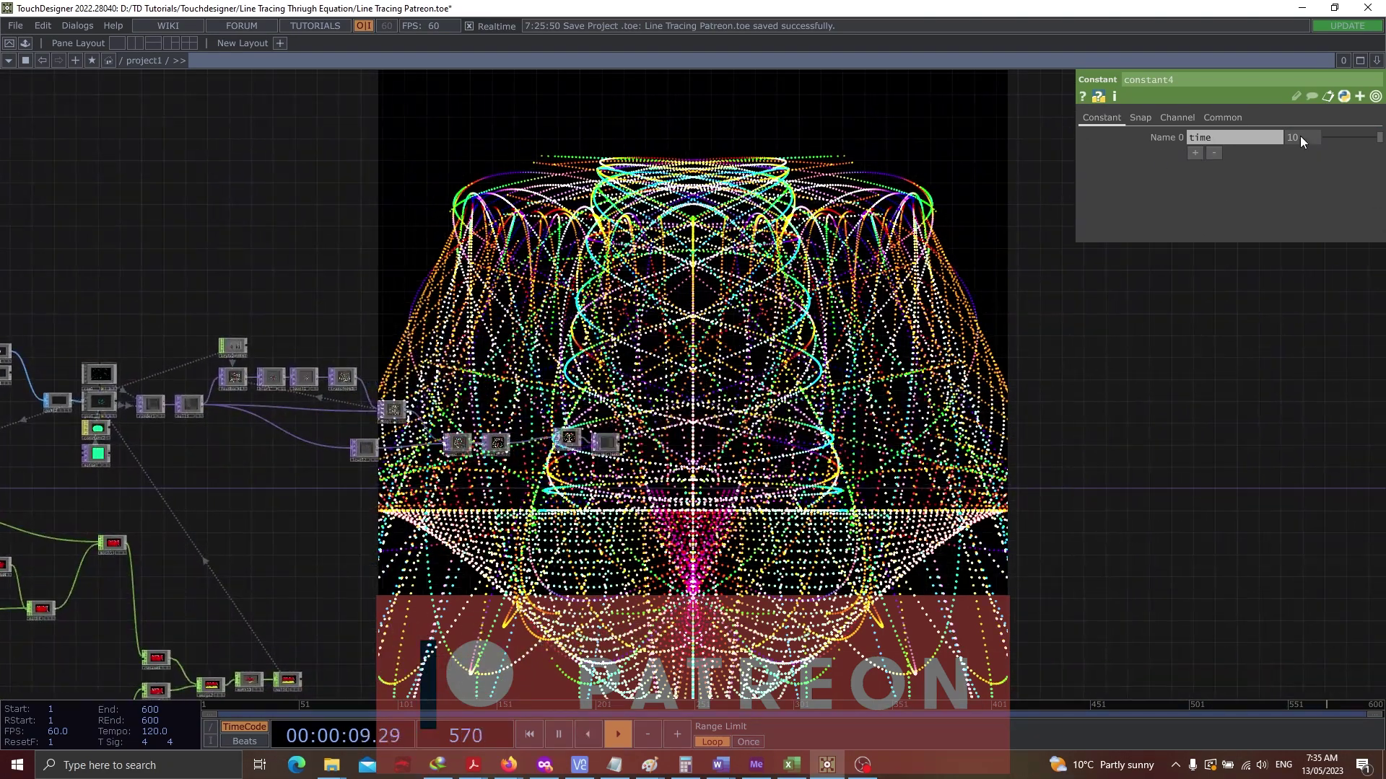
{"action": "left_click", "coordinate": [1295, 137]}
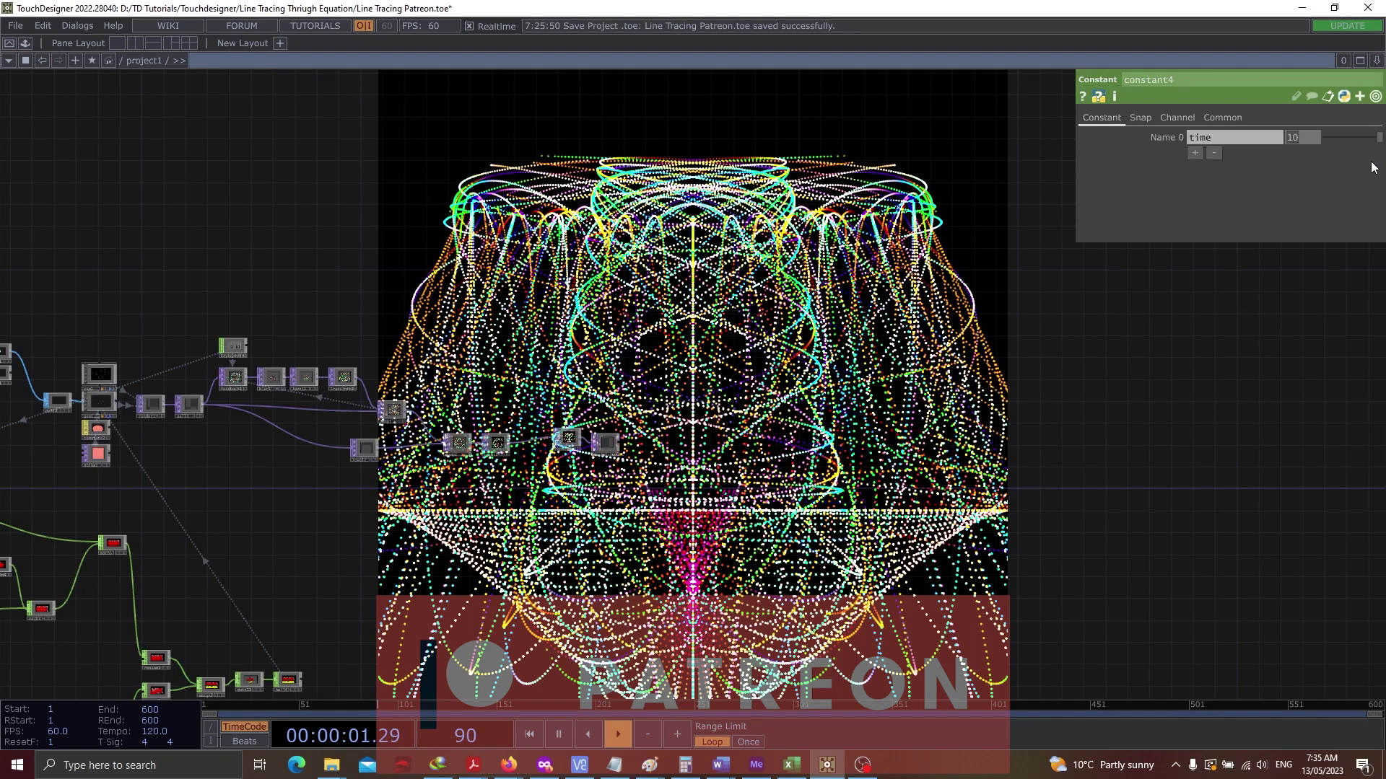
{"action": "type", "text": "5"}
{"action": "key", "text": "Return"}
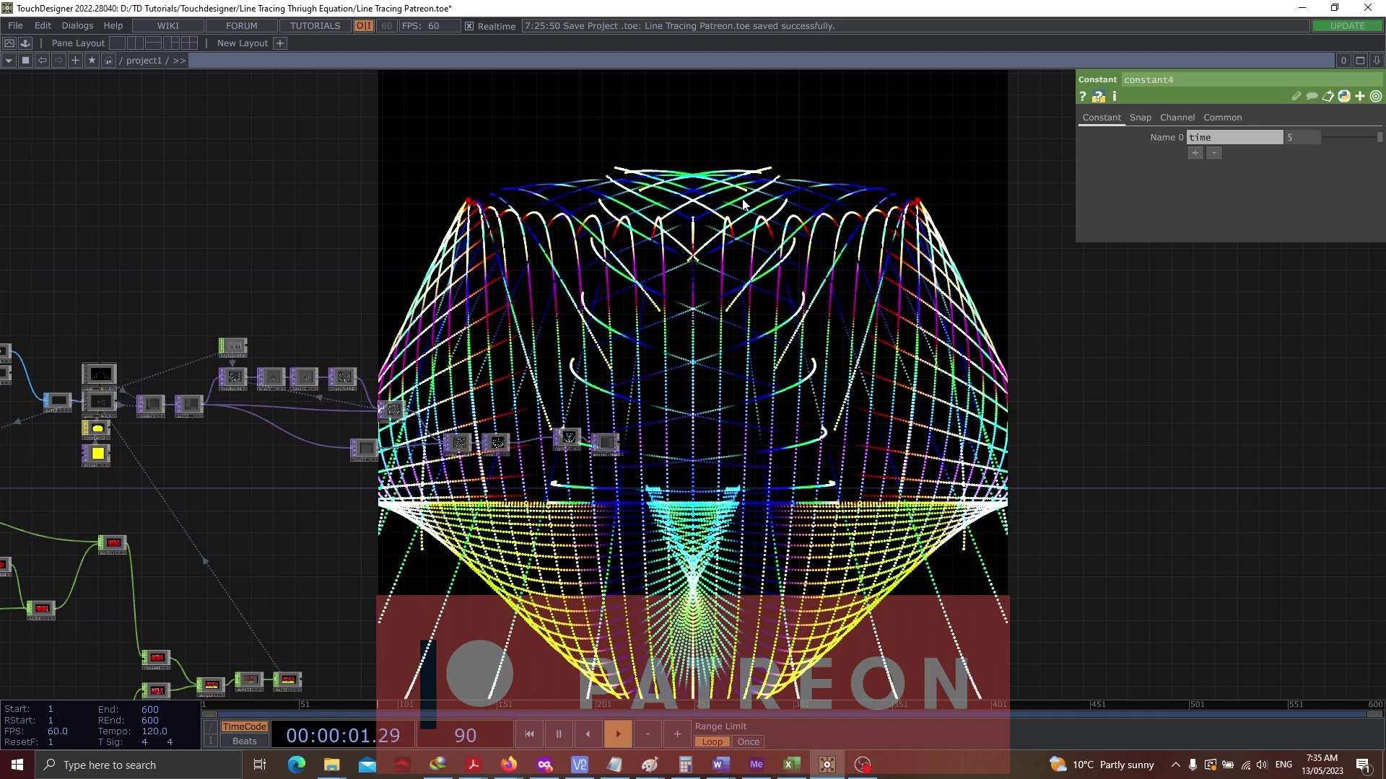
Turn off the bypass on the level1 operator in the feedback chain and reset the feedback trails
{"action": "scroll", "coordinate": [313, 383], "scroll_direction": "up", "scroll_amount": 3}
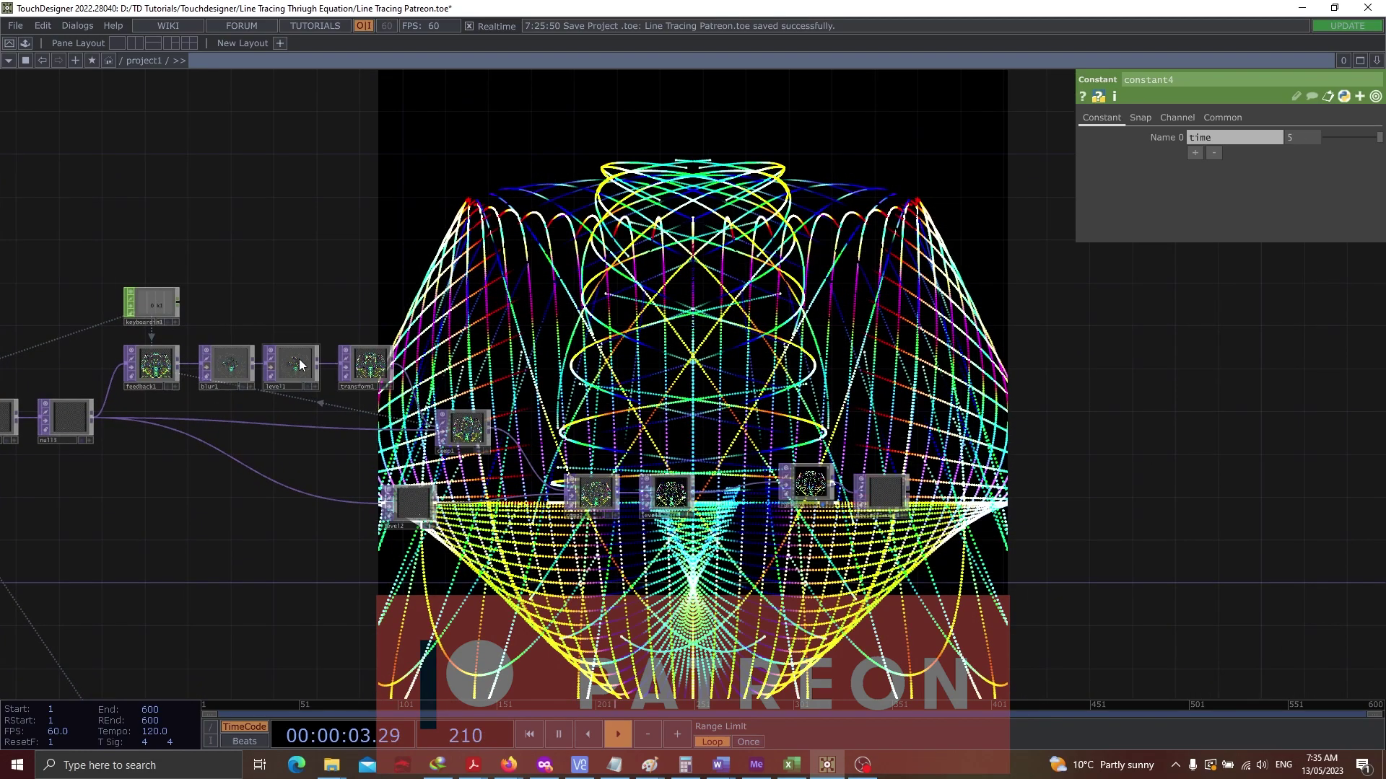
{"action": "scroll", "coordinate": [299, 365], "scroll_direction": "up", "scroll_amount": 4}
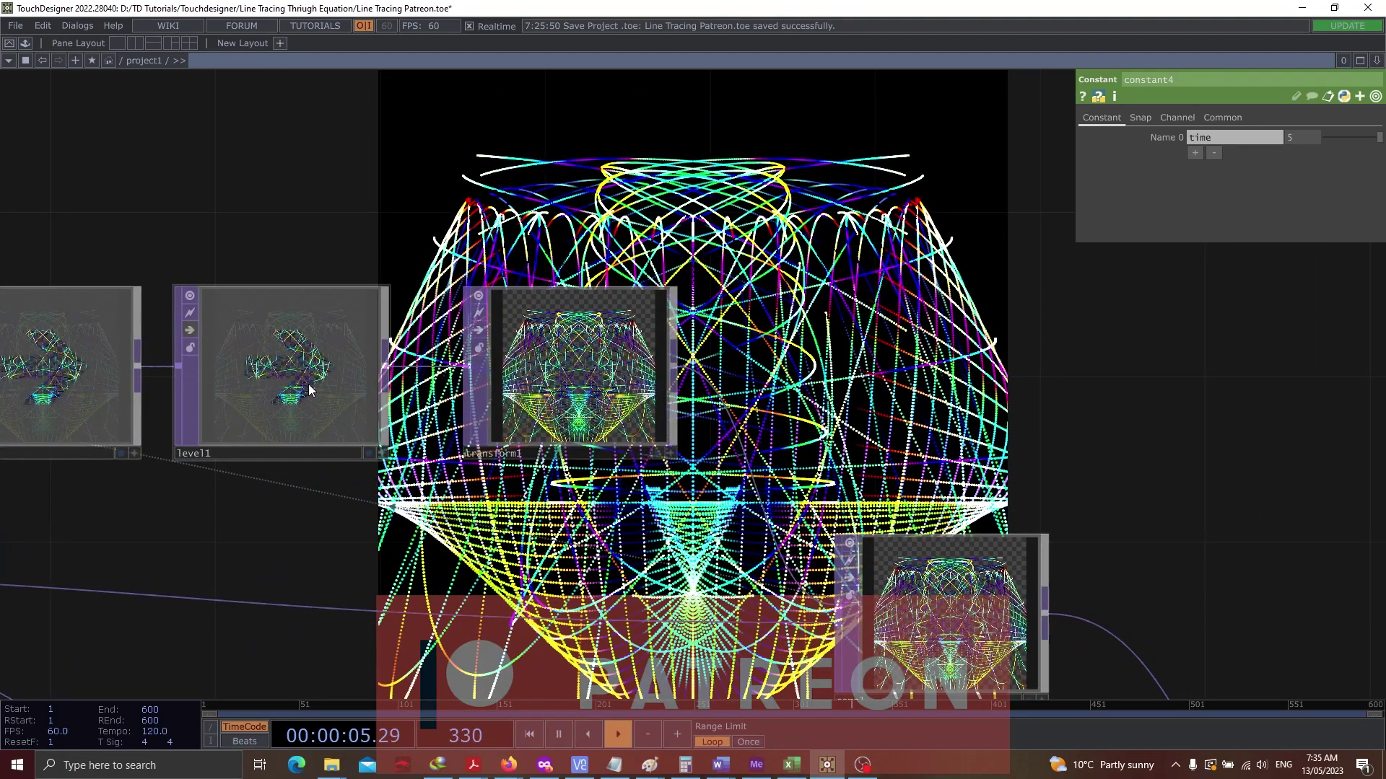
{"action": "scroll", "coordinate": [345, 339], "scroll_direction": "down", "scroll_amount": 3}
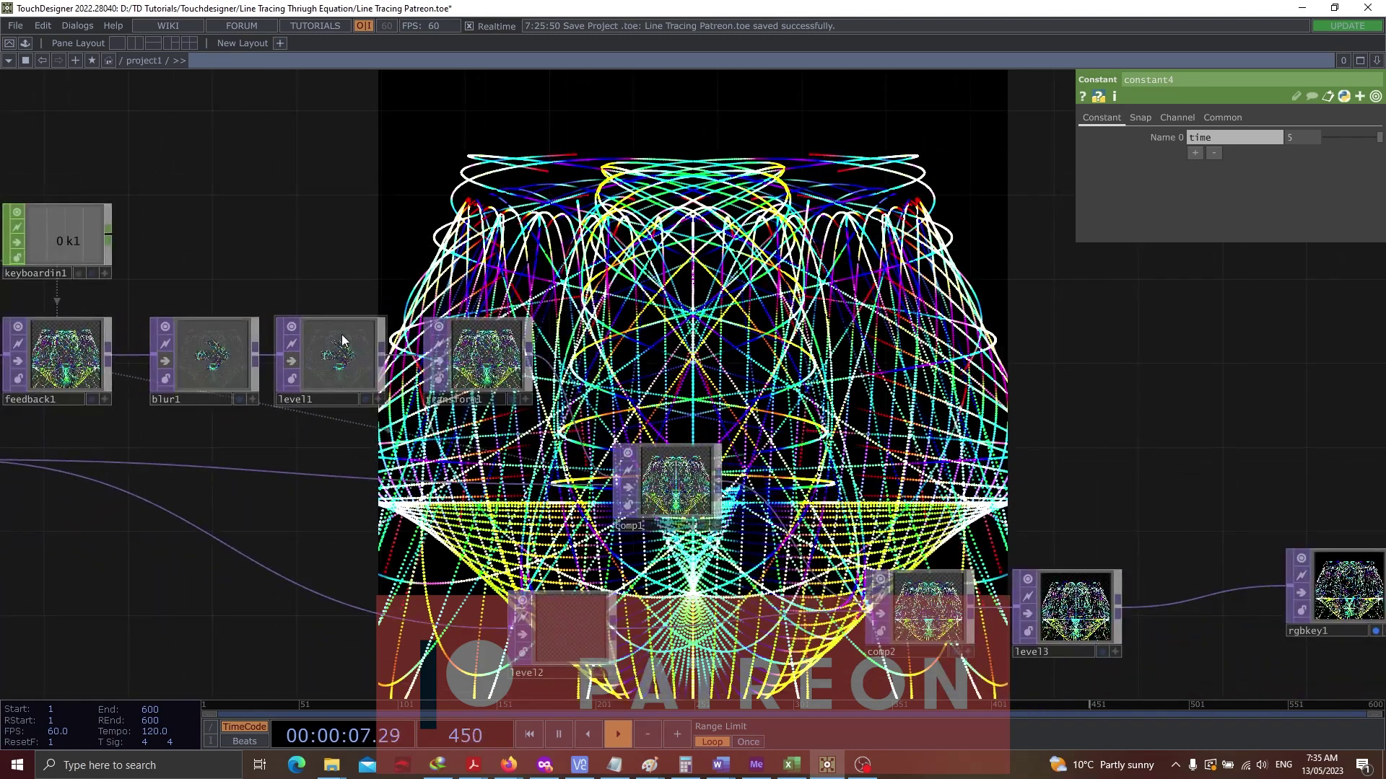
{"action": "left_click", "coordinate": [294, 361]}
{"action": "left_click_drag", "start_coordinate": [1192, 423], "coordinate": [1053, 388]}
{"action": "key", "text": "1"}
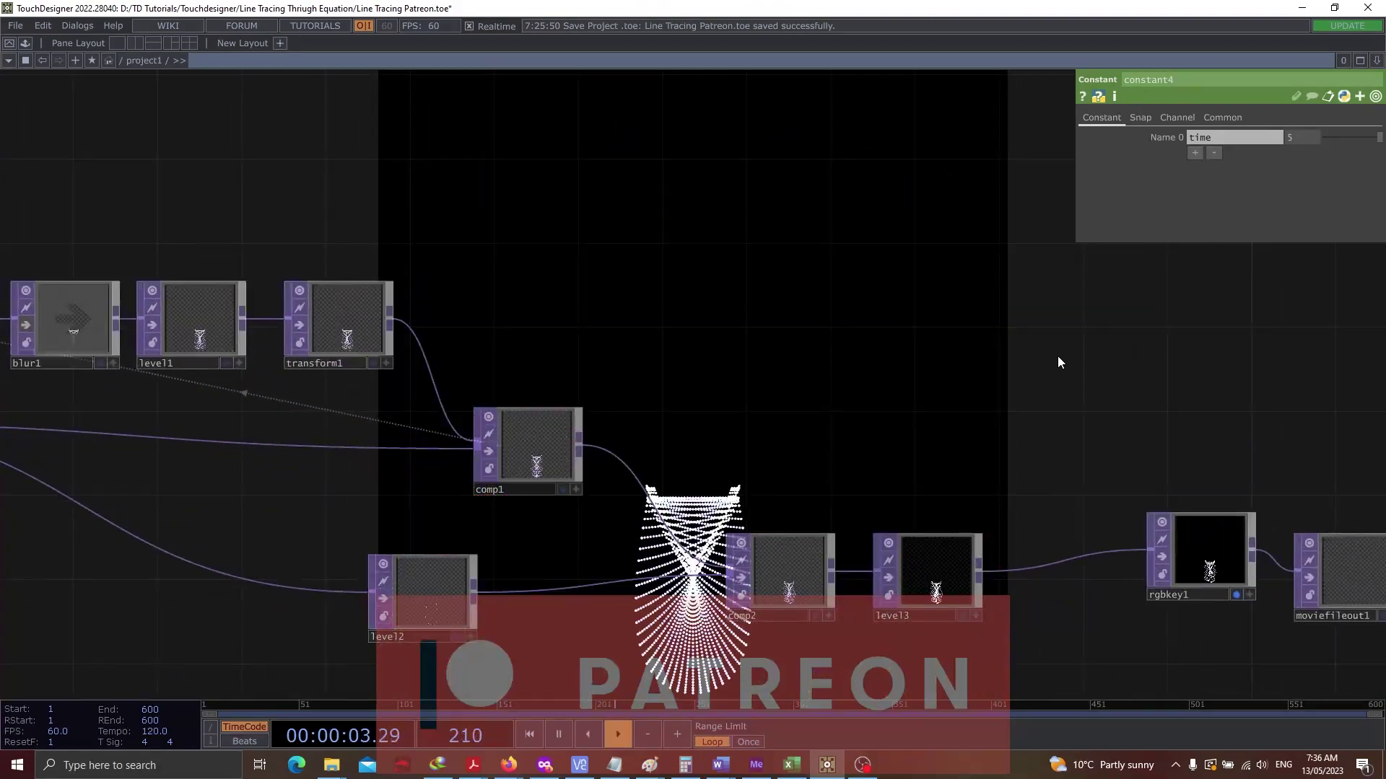
Set the xCycle value in constant3 to 1.3
{"action": "left_click_drag", "start_coordinate": [1092, 438], "coordinate": [789, 265]}
{"action": "left_click_drag", "start_coordinate": [1028, 451], "coordinate": [548, 114]}
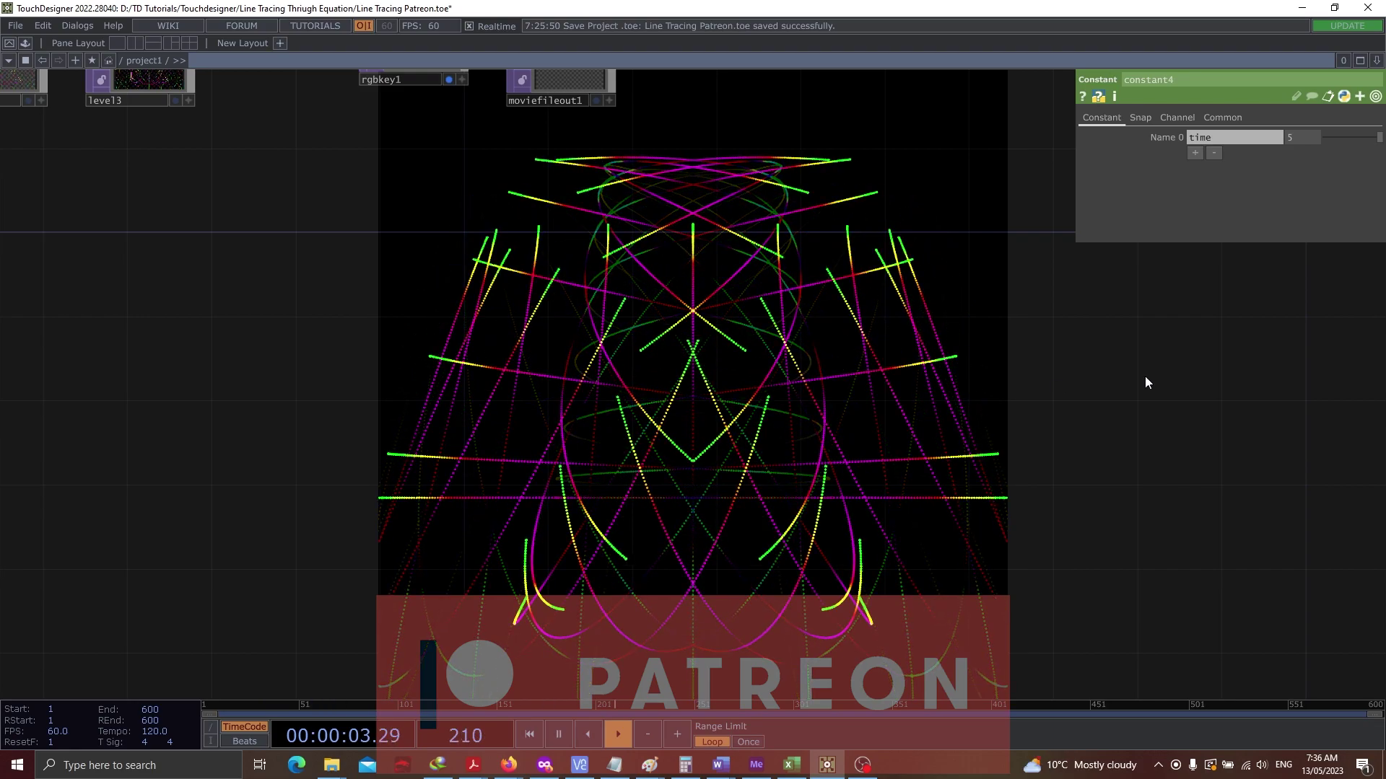
{"action": "scroll", "coordinate": [446, 365], "scroll_direction": "down", "scroll_amount": 7}
{"action": "left_click_drag", "start_coordinate": [193, 443], "coordinate": [635, 382]}
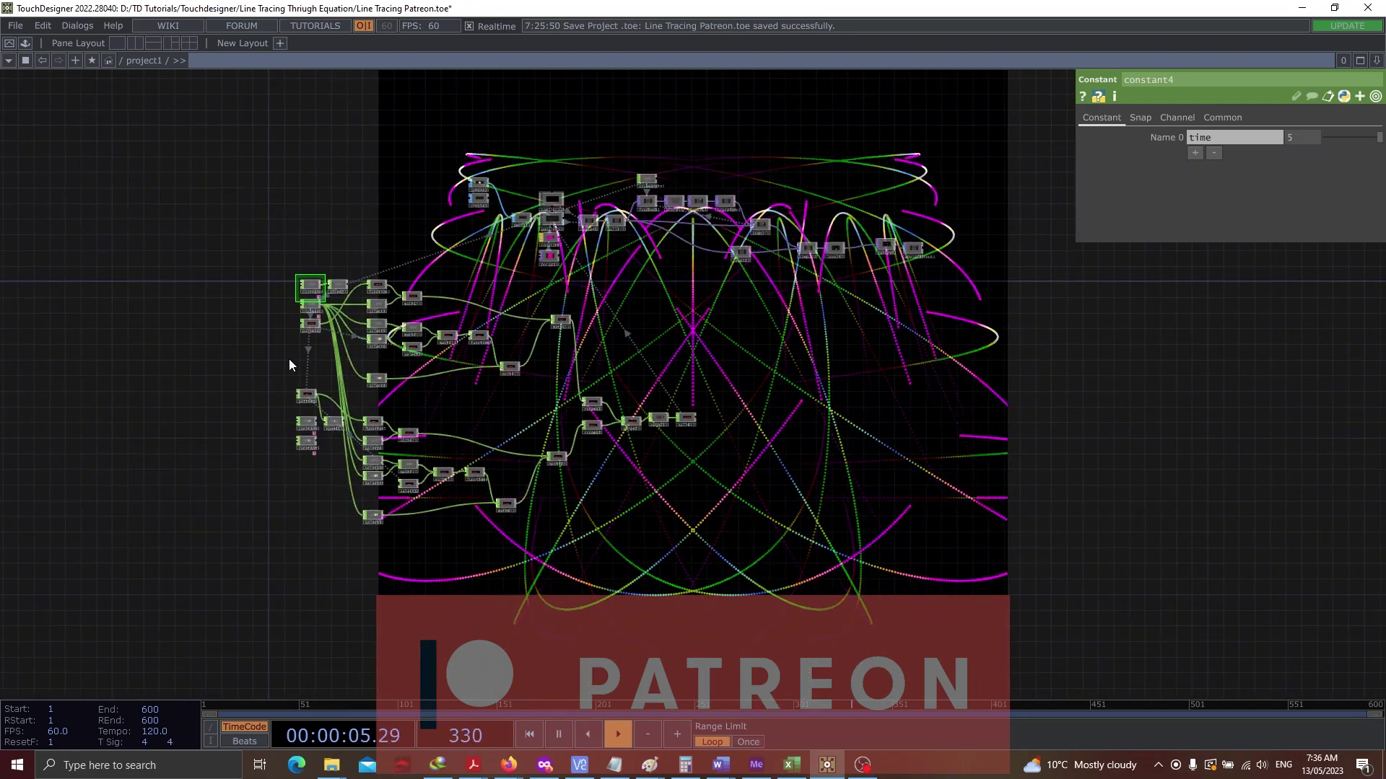
{"action": "scroll", "coordinate": [288, 364], "scroll_direction": "up", "scroll_amount": 5}
{"action": "left_click", "coordinate": [350, 215]}
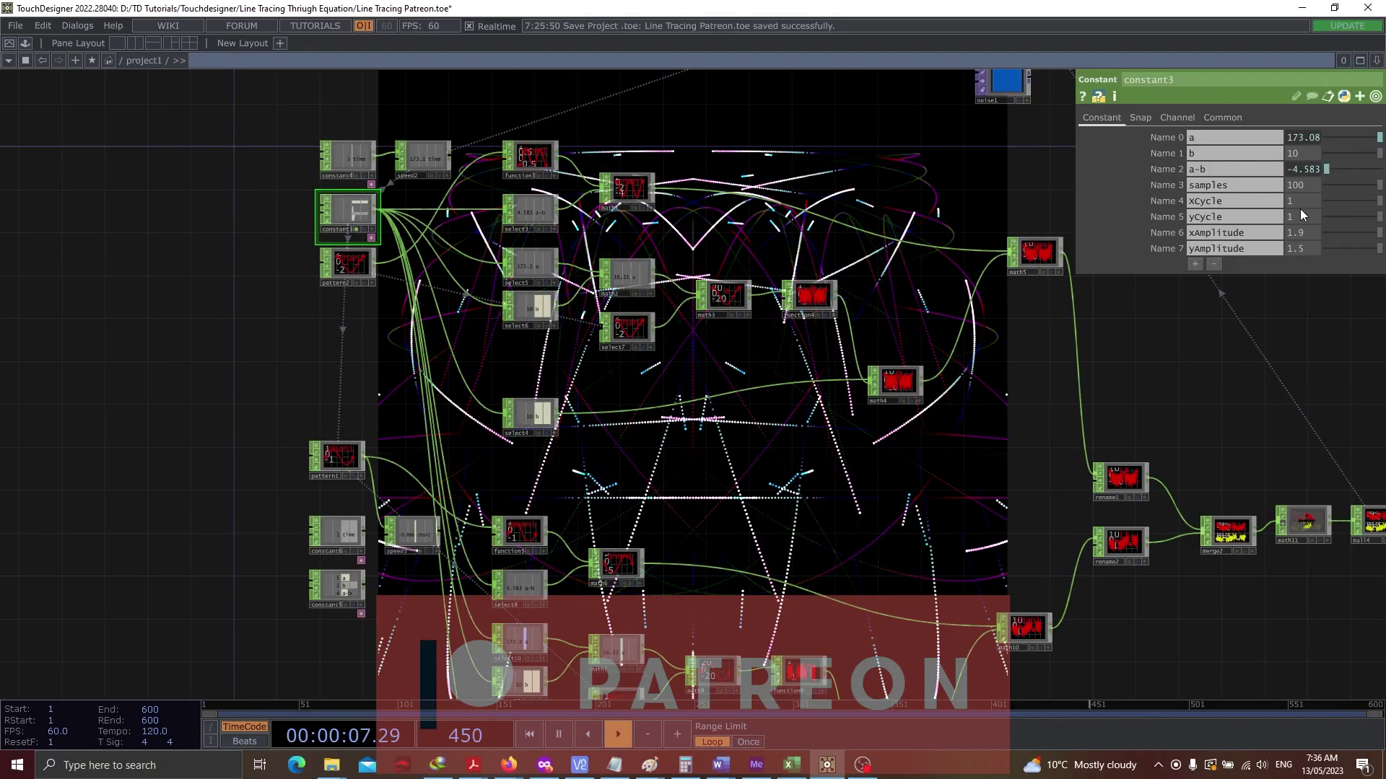
{"action": "left_click_drag", "start_coordinate": [1285, 320], "coordinate": [812, 381]}
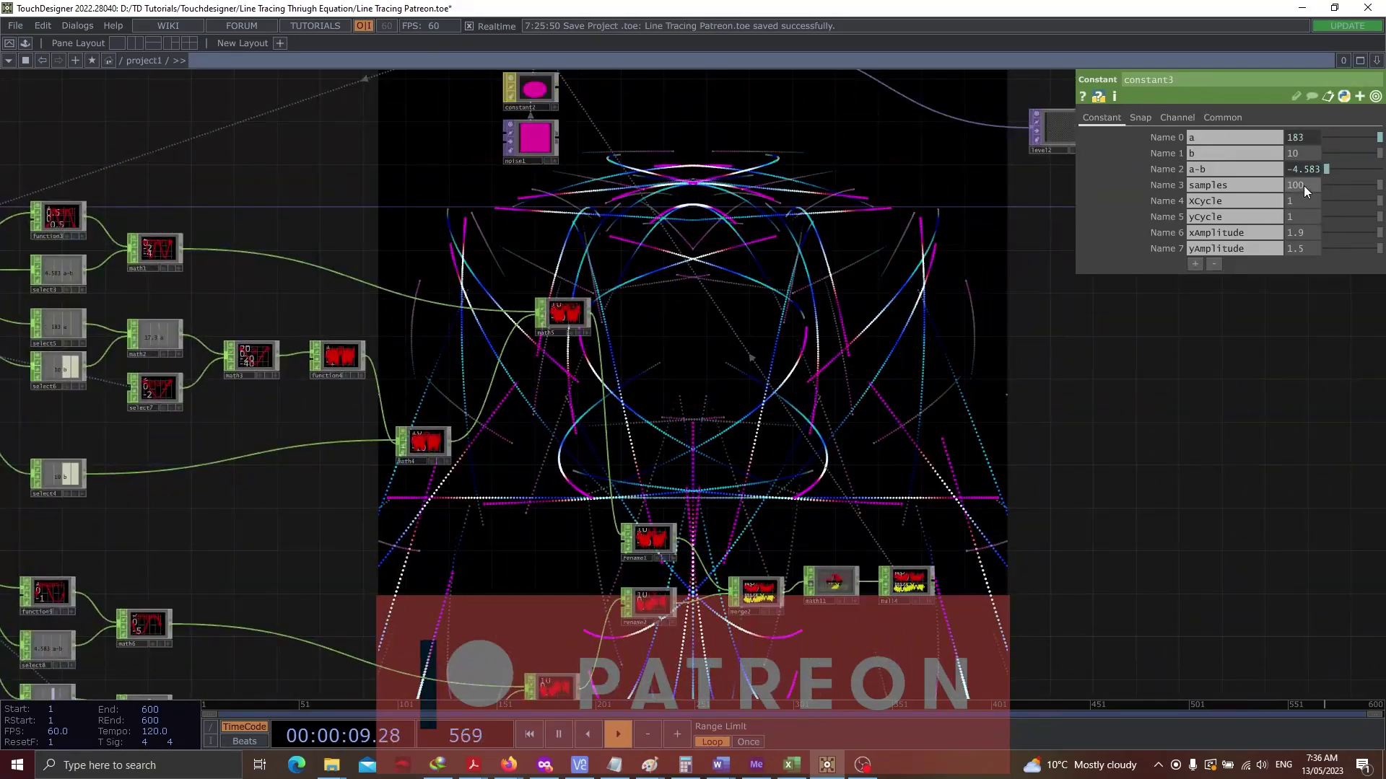
{"action": "middle_click_drag", "start_coordinate": [1300, 199], "coordinate": [1303, 173]}
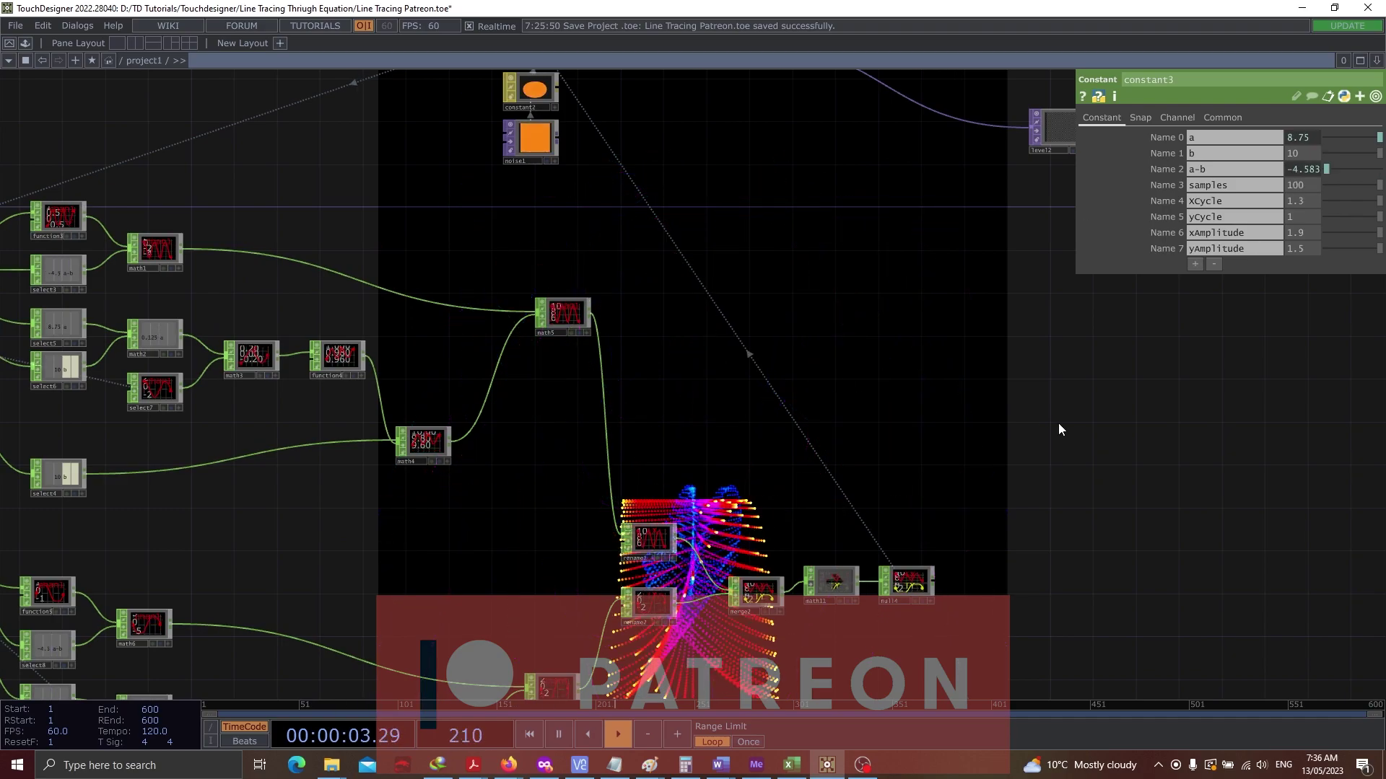
Set the samples value in constant3 to 50
{"action": "left_click_drag", "start_coordinate": [989, 376], "coordinate": [712, 124]}
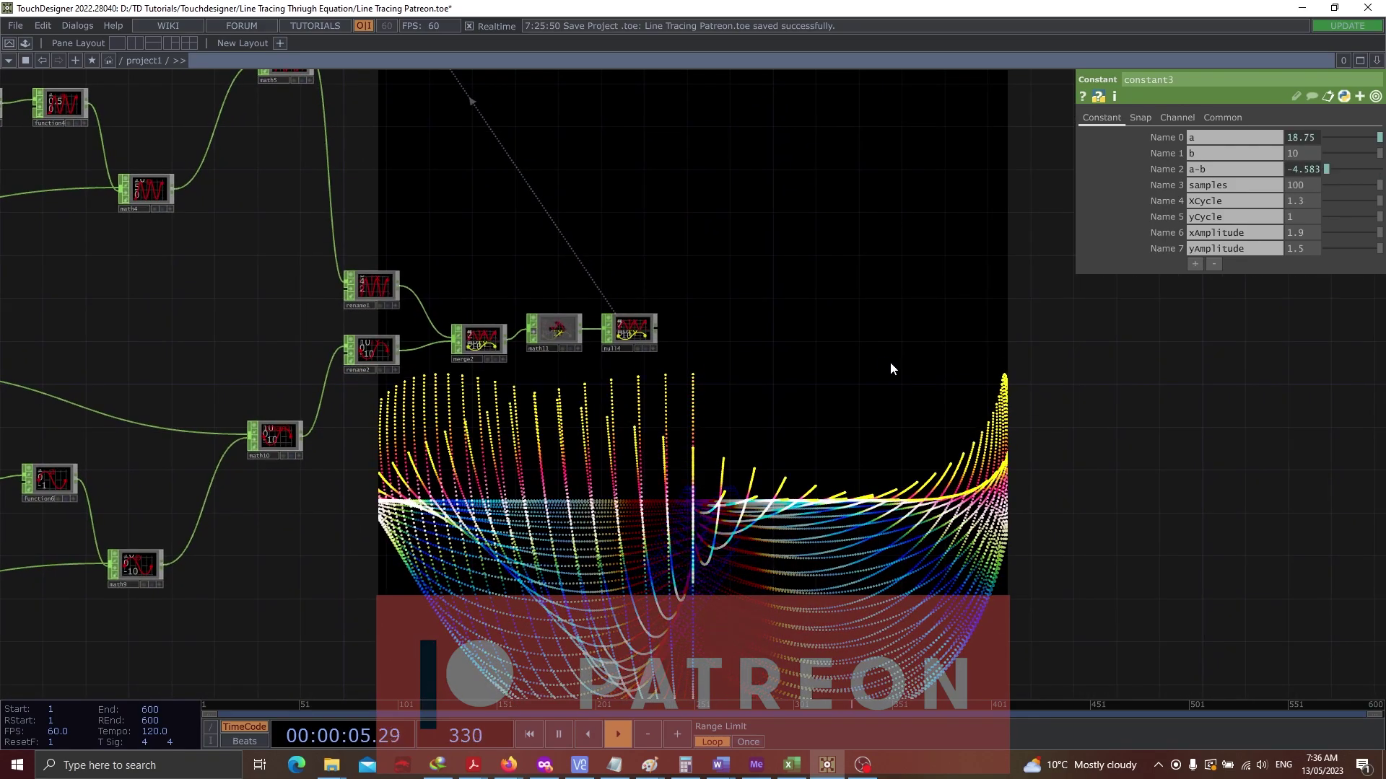
{"action": "left_click_drag", "start_coordinate": [1033, 438], "coordinate": [793, 324]}
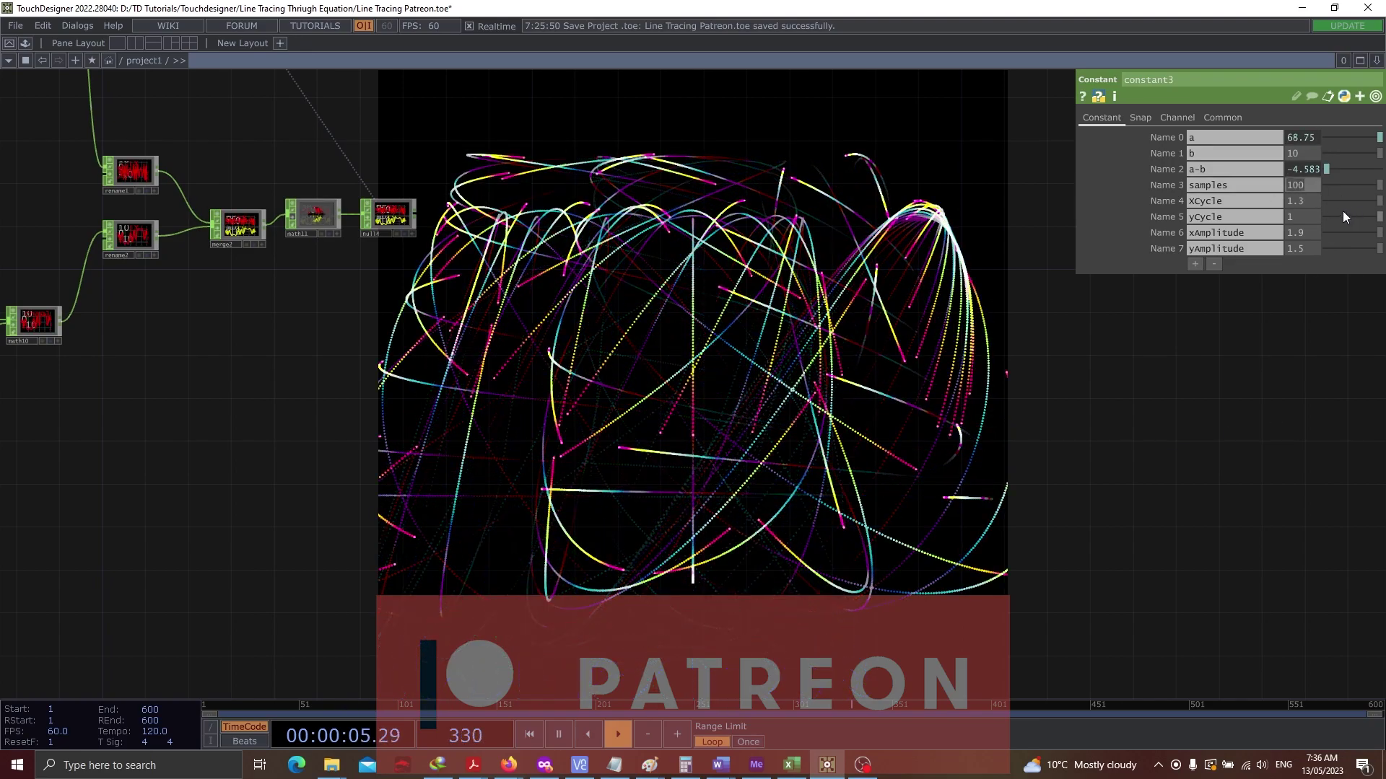
{"action": "type", "text": "5"}
{"action": "key", "text": "Return"}
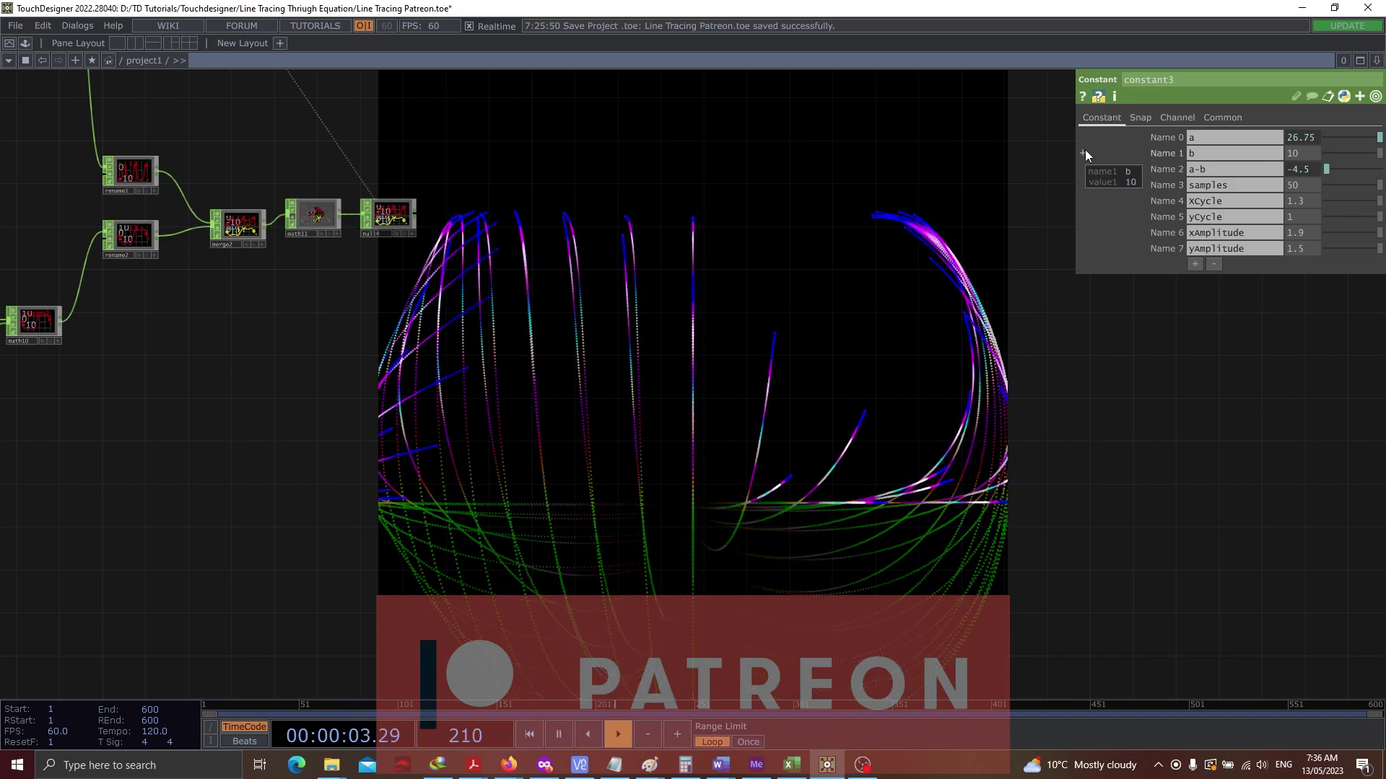
Change the pattern1 operator's waveform type to Cosine
{"action": "left_click_drag", "start_coordinate": [650, 331], "coordinate": [920, 641]}
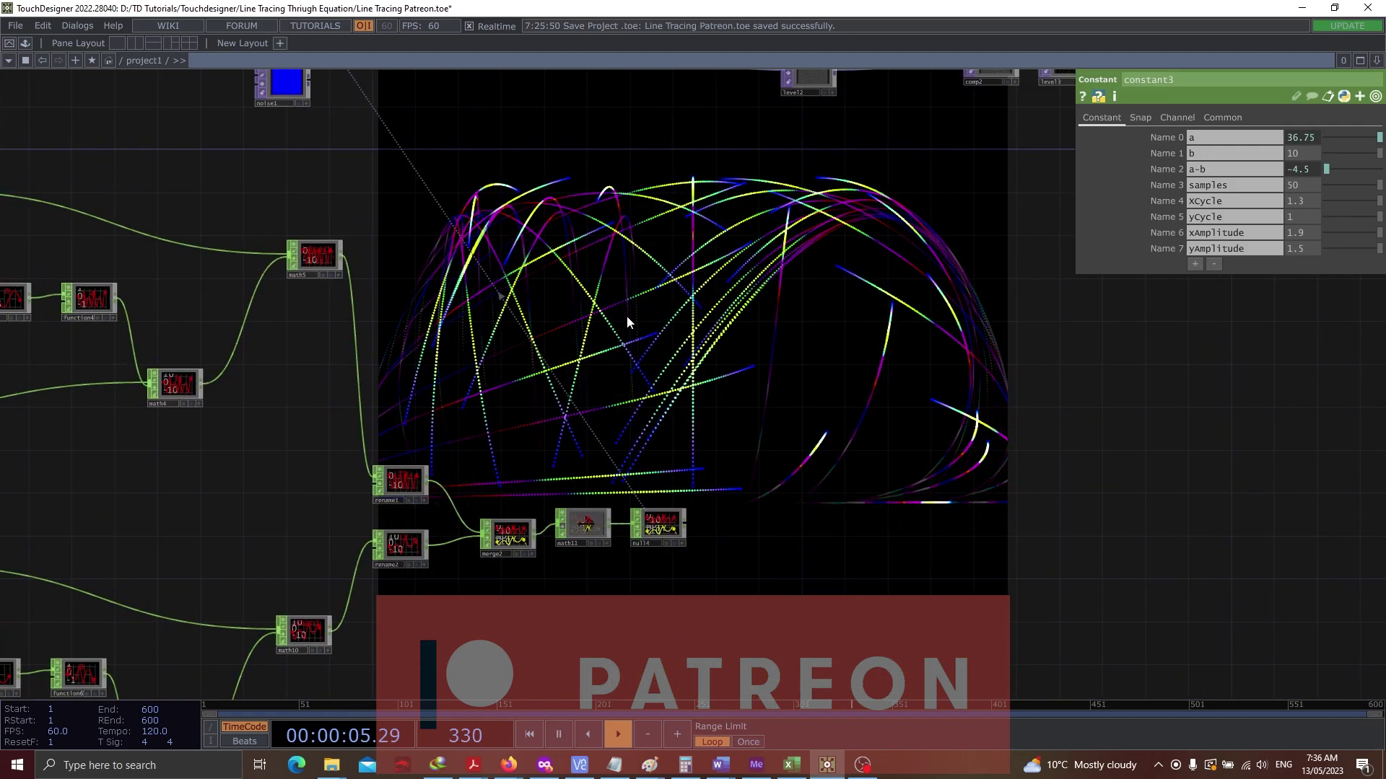
{"action": "scroll", "coordinate": [627, 314], "scroll_direction": "down", "scroll_amount": 3}
{"action": "scroll", "coordinate": [123, 350], "scroll_direction": "up", "scroll_amount": 3}
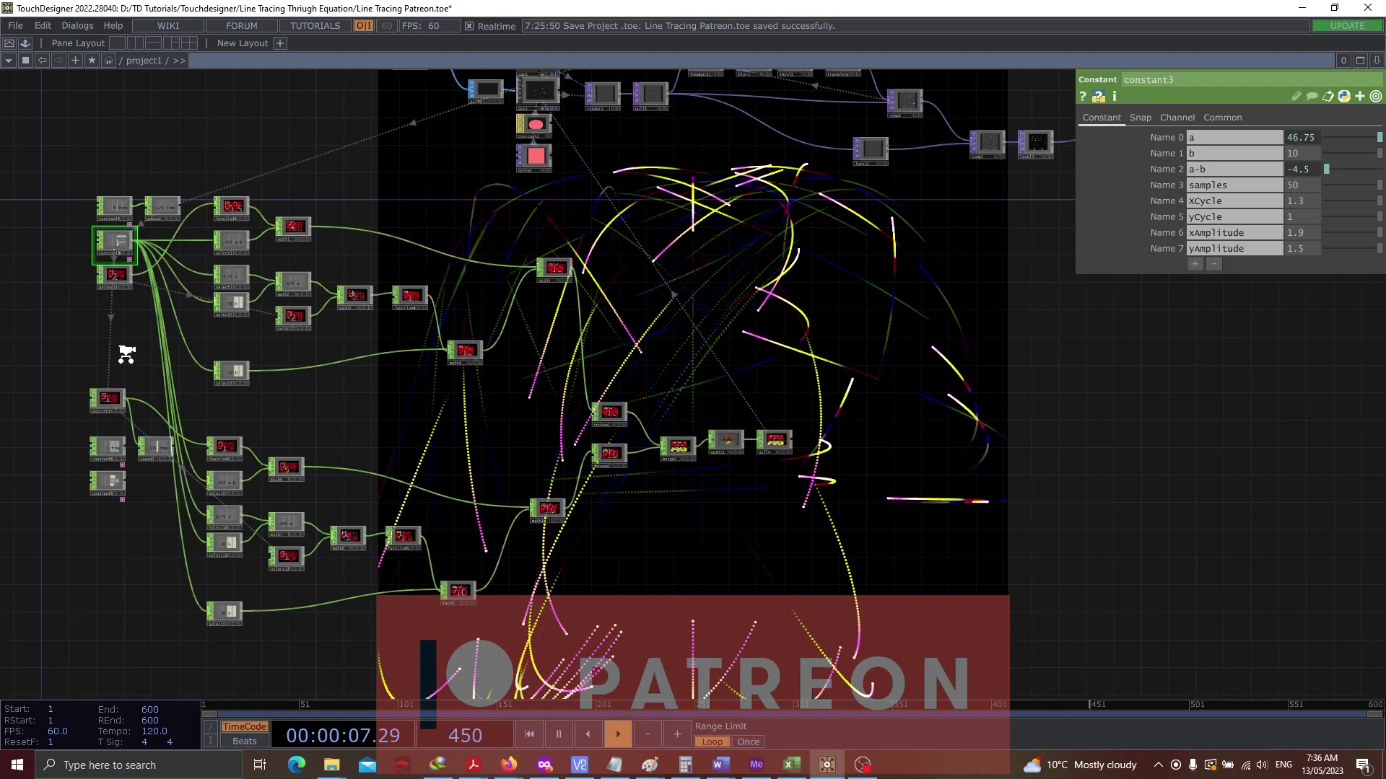
{"action": "left_click", "coordinate": [104, 225]}
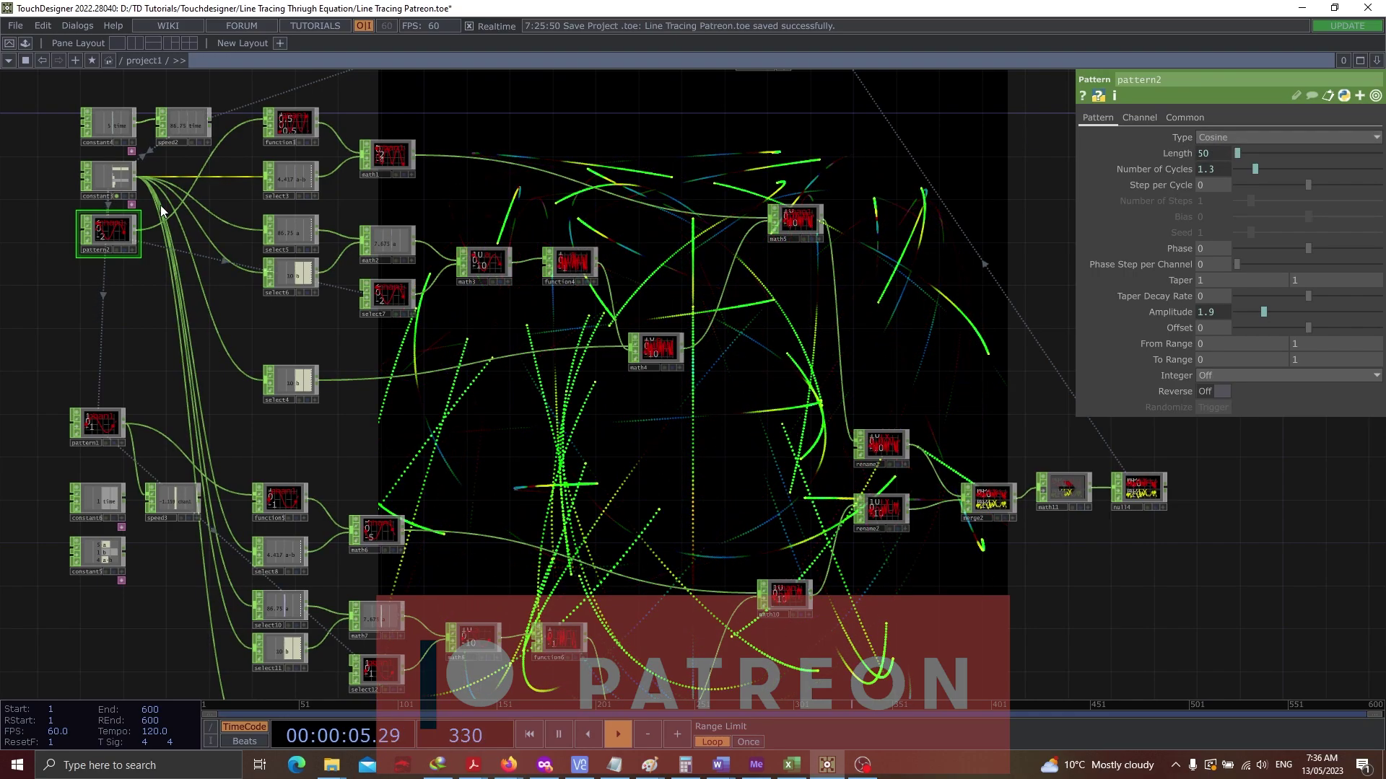
{"action": "left_click", "coordinate": [97, 427]}
{"action": "left_click", "coordinate": [1238, 136]}
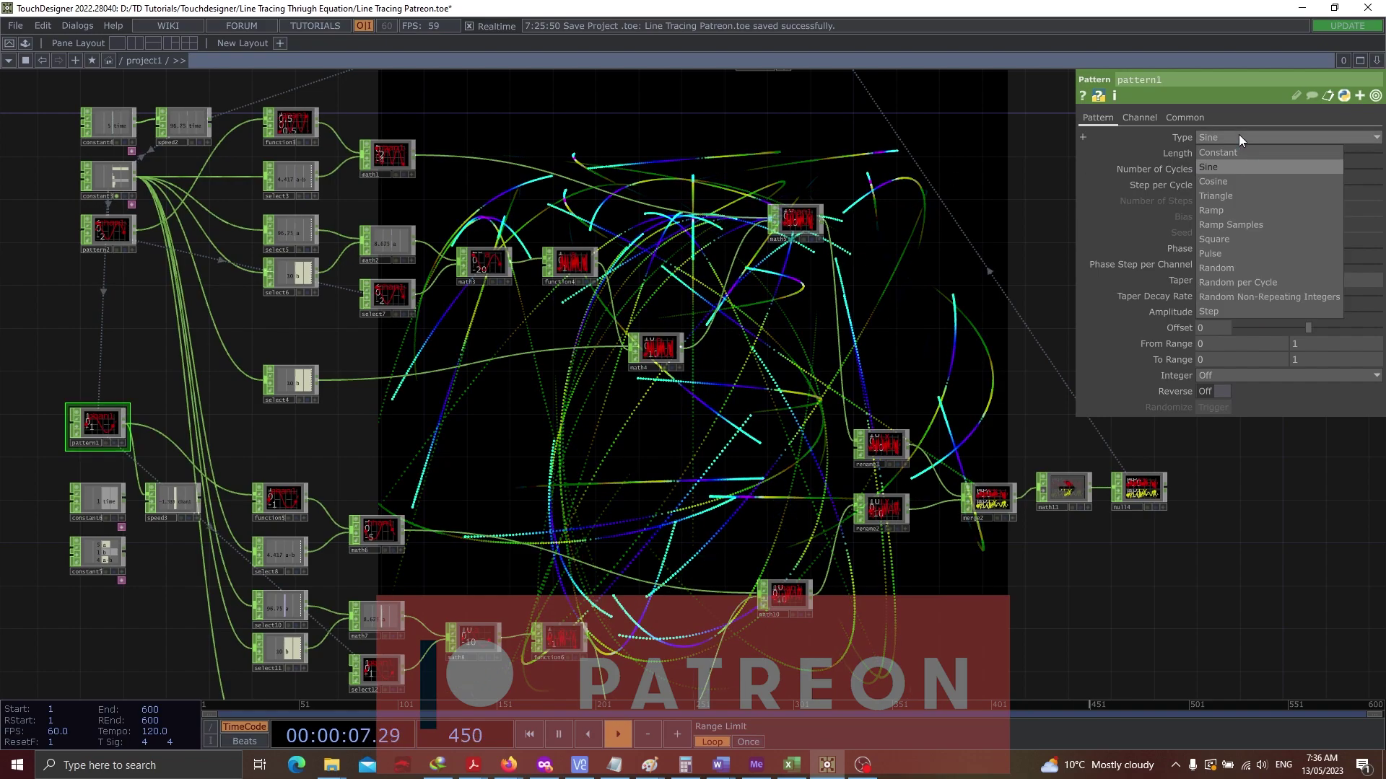
{"action": "left_click", "coordinate": [1241, 185]}
{"action": "left_click_drag", "start_coordinate": [1079, 583], "coordinate": [912, 492]}
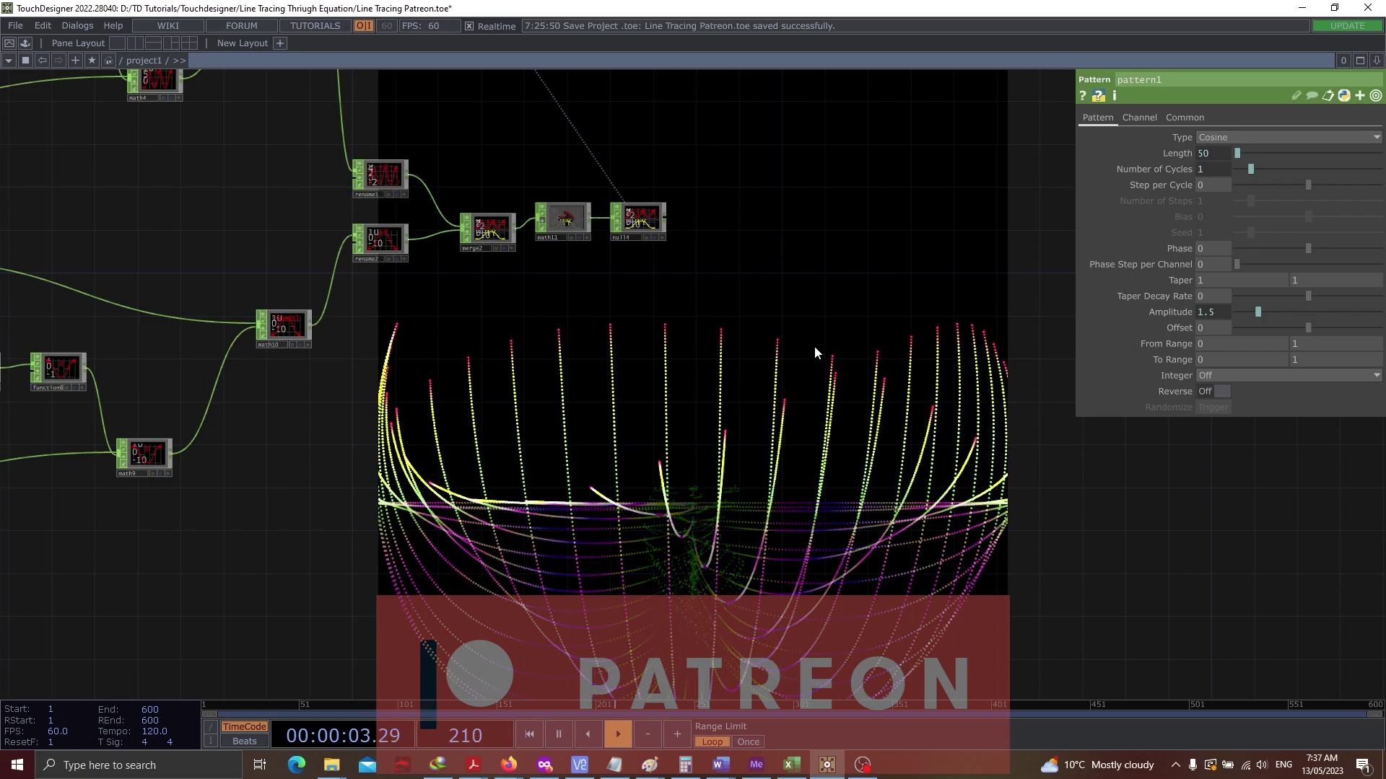
Reset the feedback trails through the keyboardin1 trigger
{"action": "left_click_drag", "start_coordinate": [791, 242], "coordinate": [736, 470]}
{"action": "scroll", "coordinate": [647, 309], "scroll_direction": "down", "scroll_amount": 5}
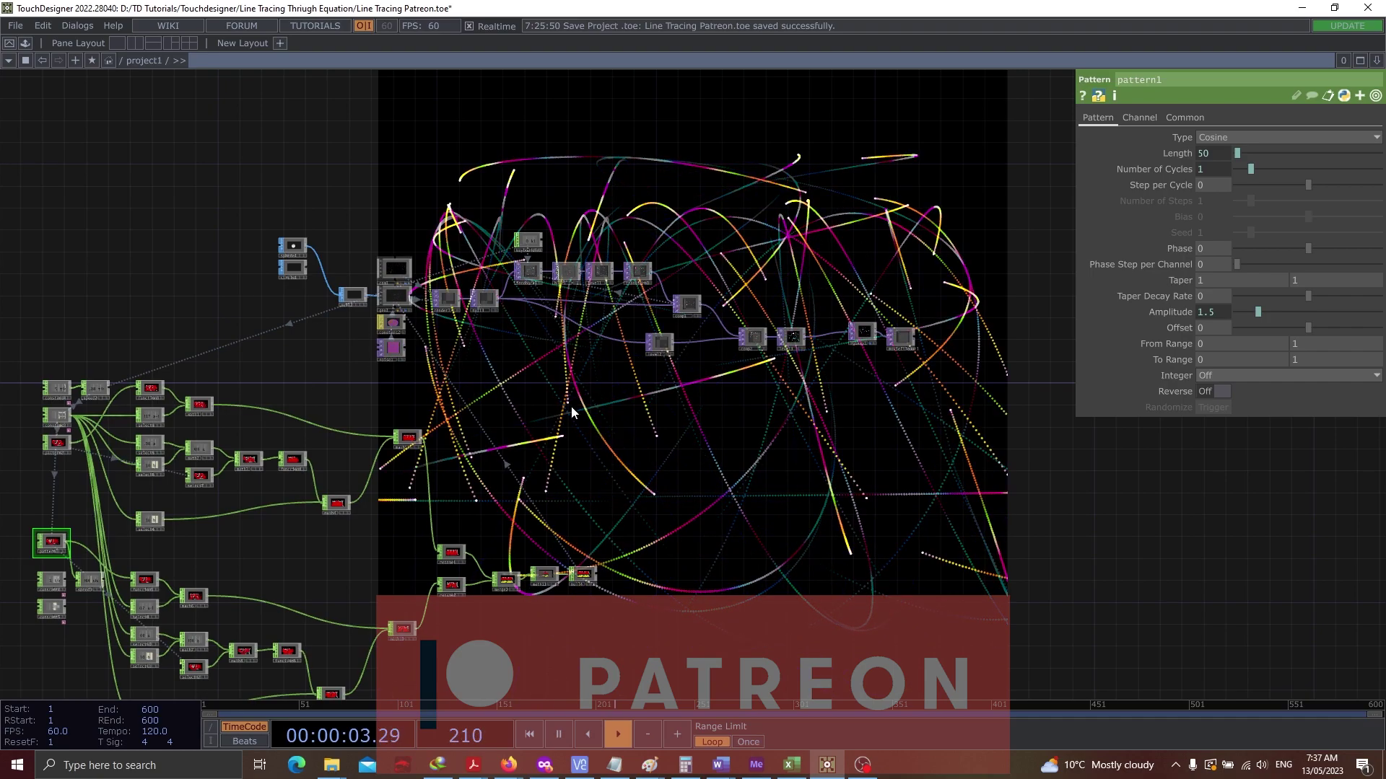
{"action": "scroll", "coordinate": [559, 298], "scroll_direction": "up", "scroll_amount": 5}
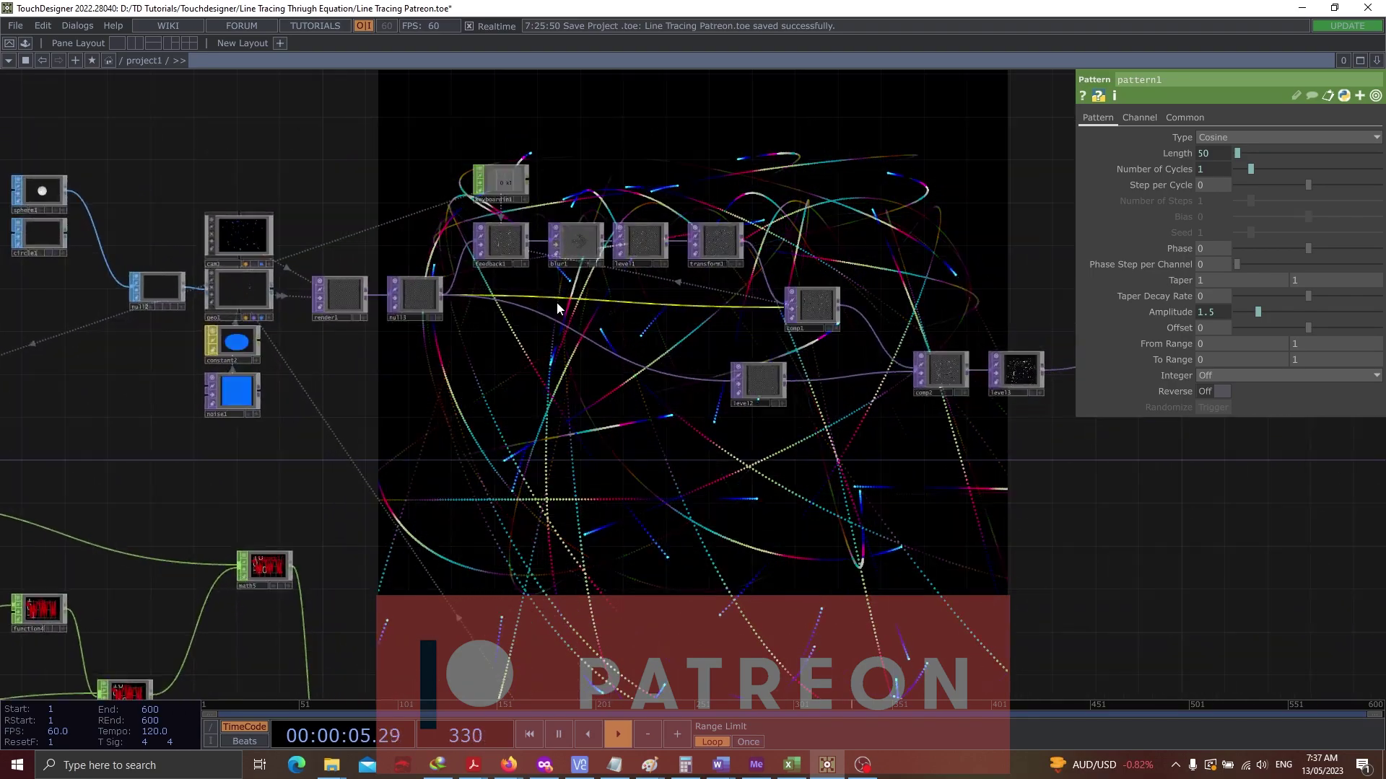
{"action": "key", "text": "1"}
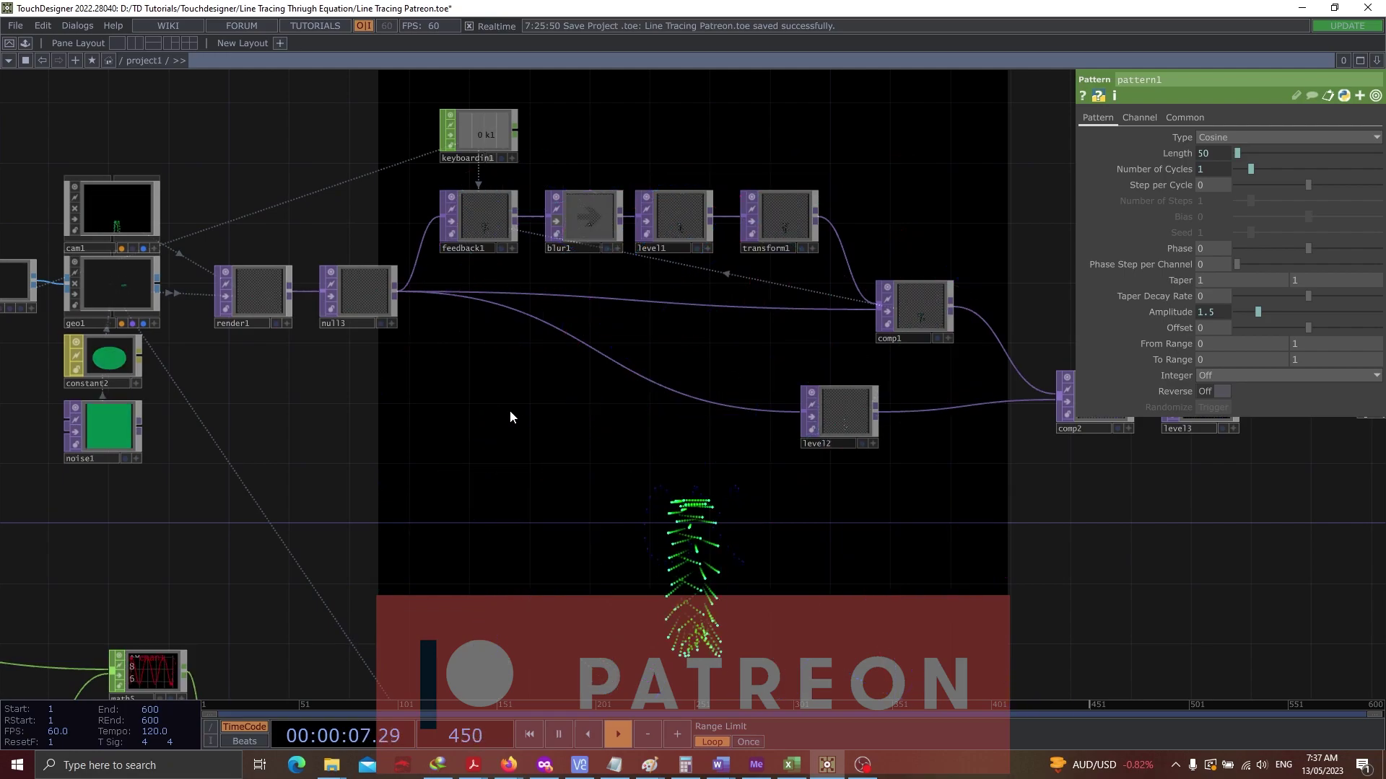
{"action": "left_click_drag", "start_coordinate": [927, 501], "coordinate": [746, 308]}
{"action": "scroll", "coordinate": [747, 308], "scroll_direction": "down", "scroll_amount": 3}
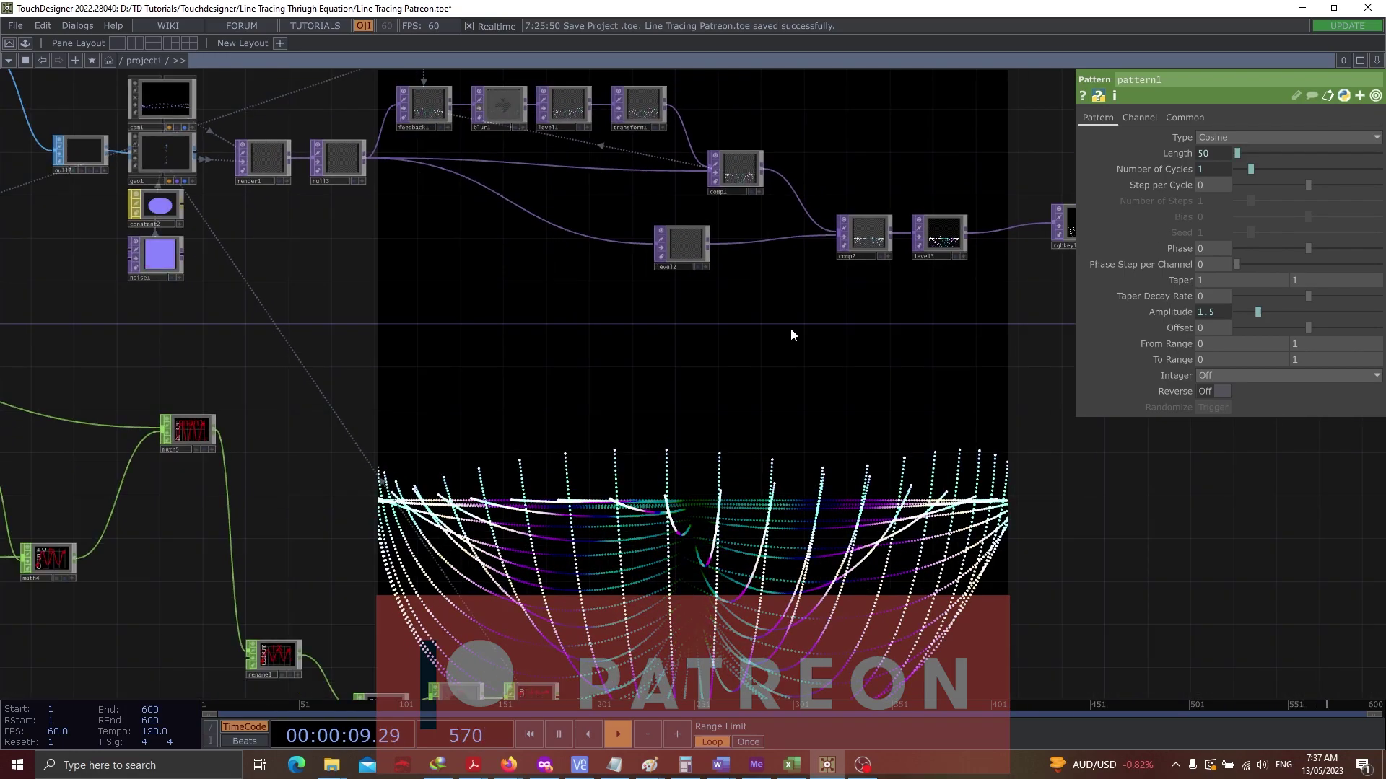
Turn off the bypass on the blur1 operator in the feedback chain
{"action": "left_click_drag", "start_coordinate": [807, 344], "coordinate": [724, 471]}
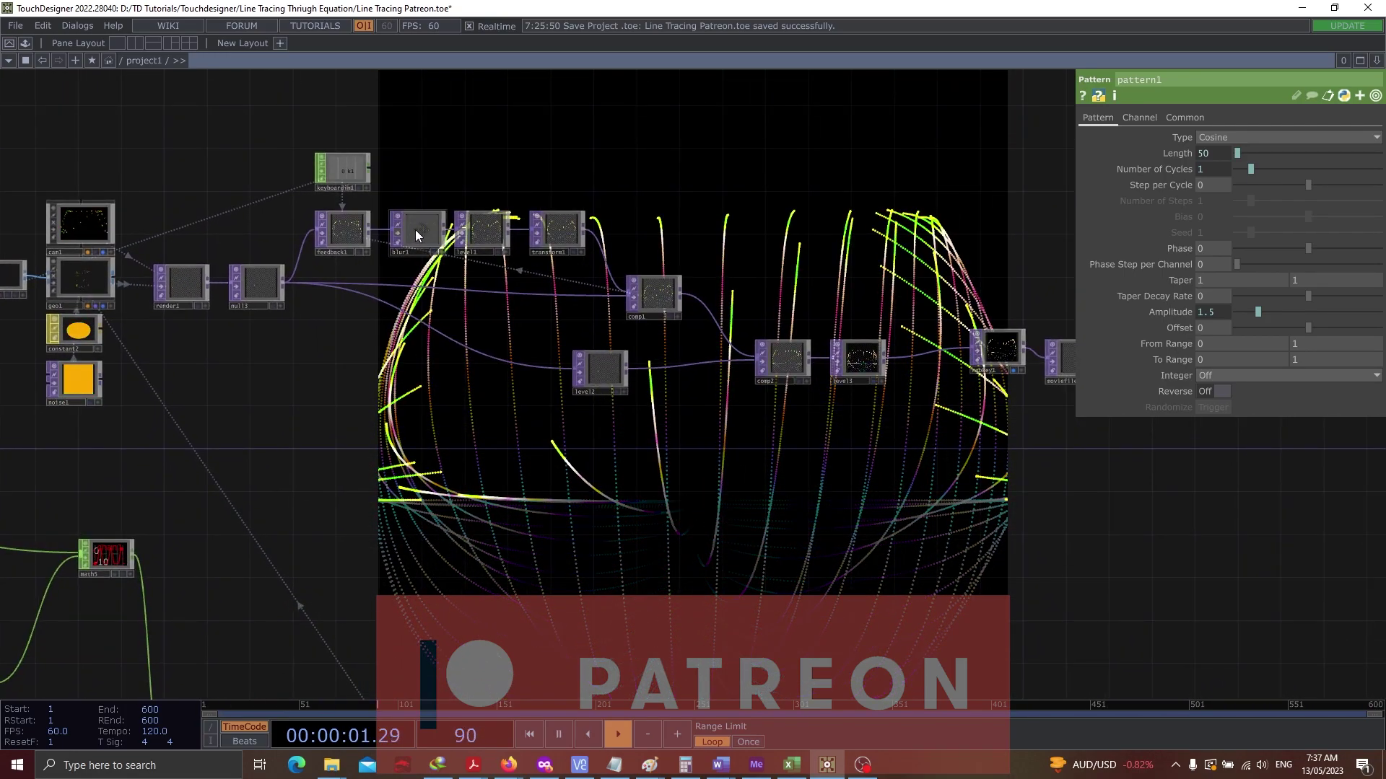
{"action": "scroll", "coordinate": [414, 231], "scroll_direction": "up", "scroll_amount": 5}
{"action": "left_click_drag", "start_coordinate": [845, 466], "coordinate": [509, 129]}
{"action": "left_click_drag", "start_coordinate": [902, 454], "coordinate": [628, 196]}
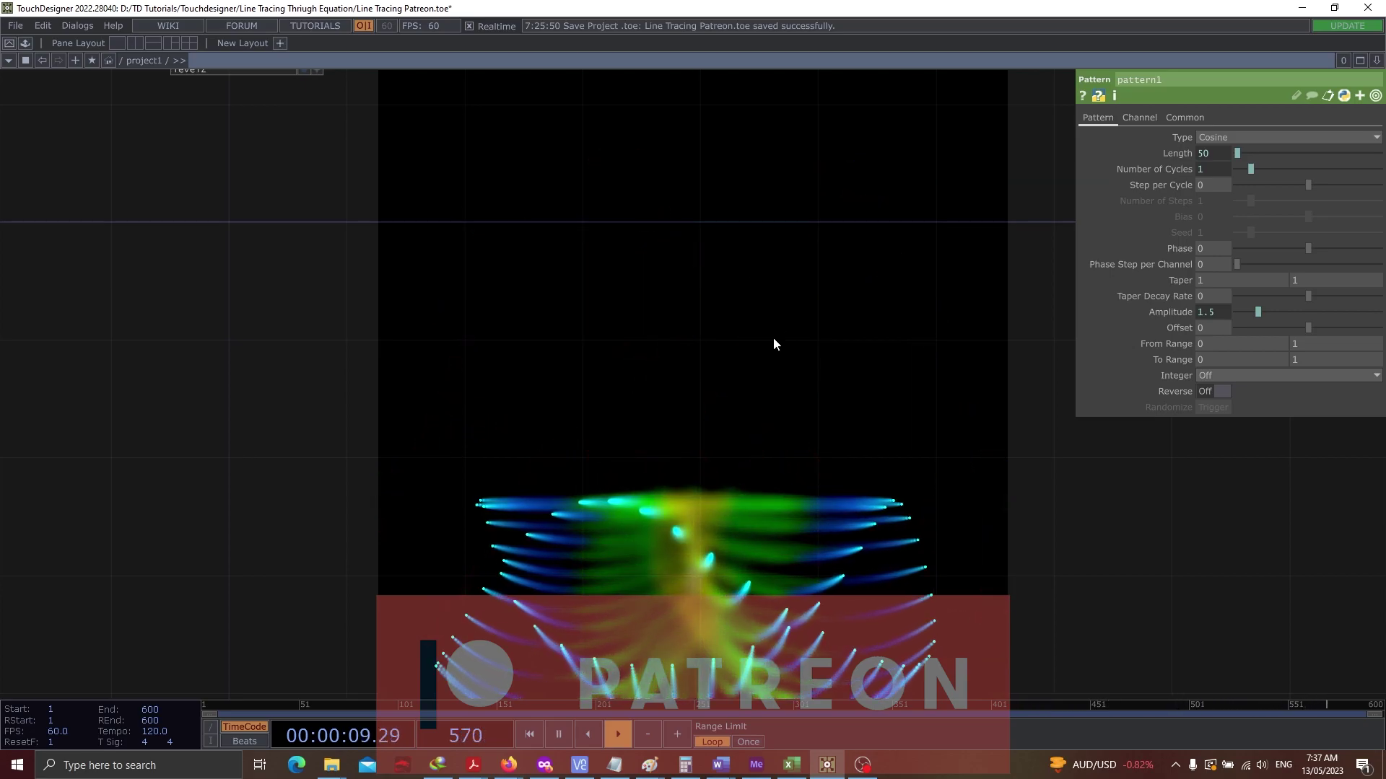
Set both scale values of the transform1 operator in the feedback chain to 0.99
{"action": "left_click_drag", "start_coordinate": [580, 324], "coordinate": [712, 566]}
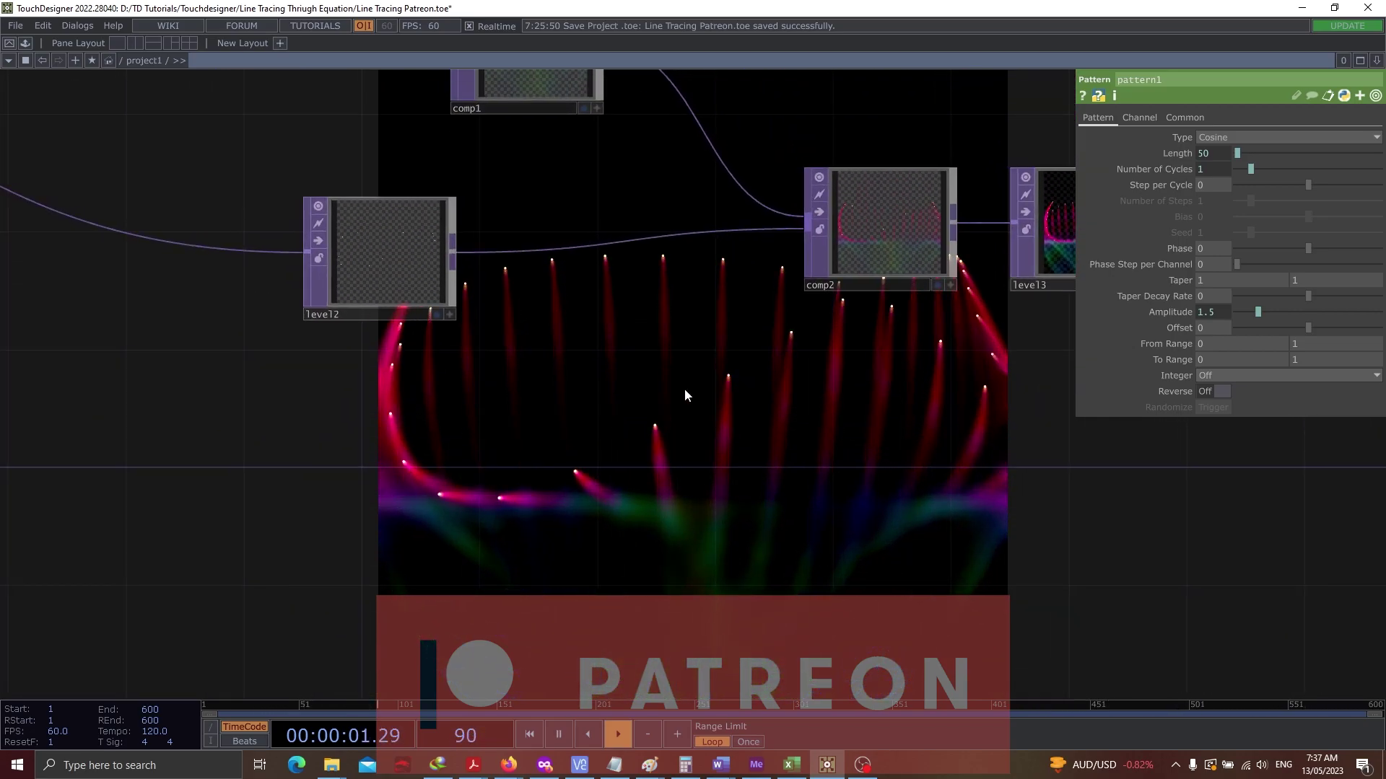
{"action": "left_click_drag", "start_coordinate": [681, 420], "coordinate": [417, 525]}
{"action": "scroll", "coordinate": [521, 430], "scroll_direction": "down", "scroll_amount": 5}
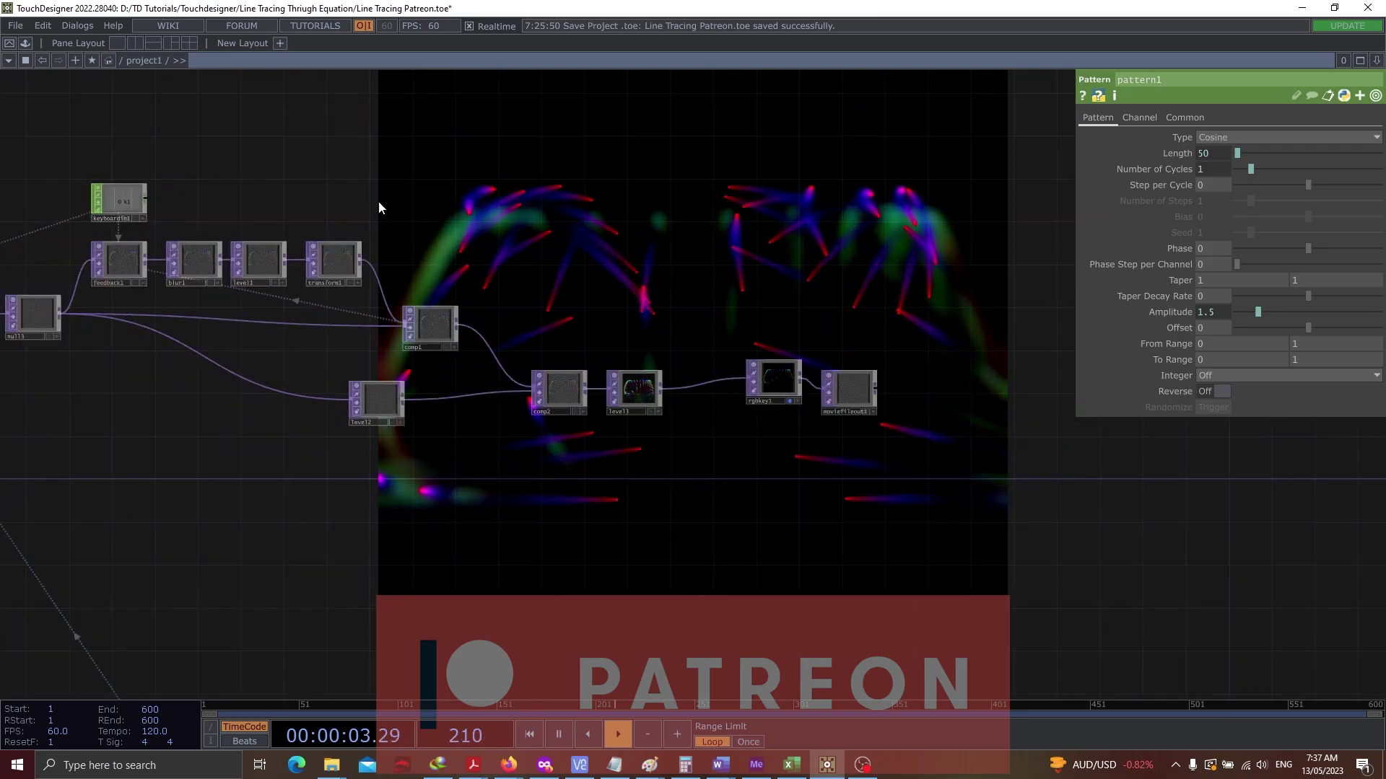
{"action": "left_click", "coordinate": [337, 264]}
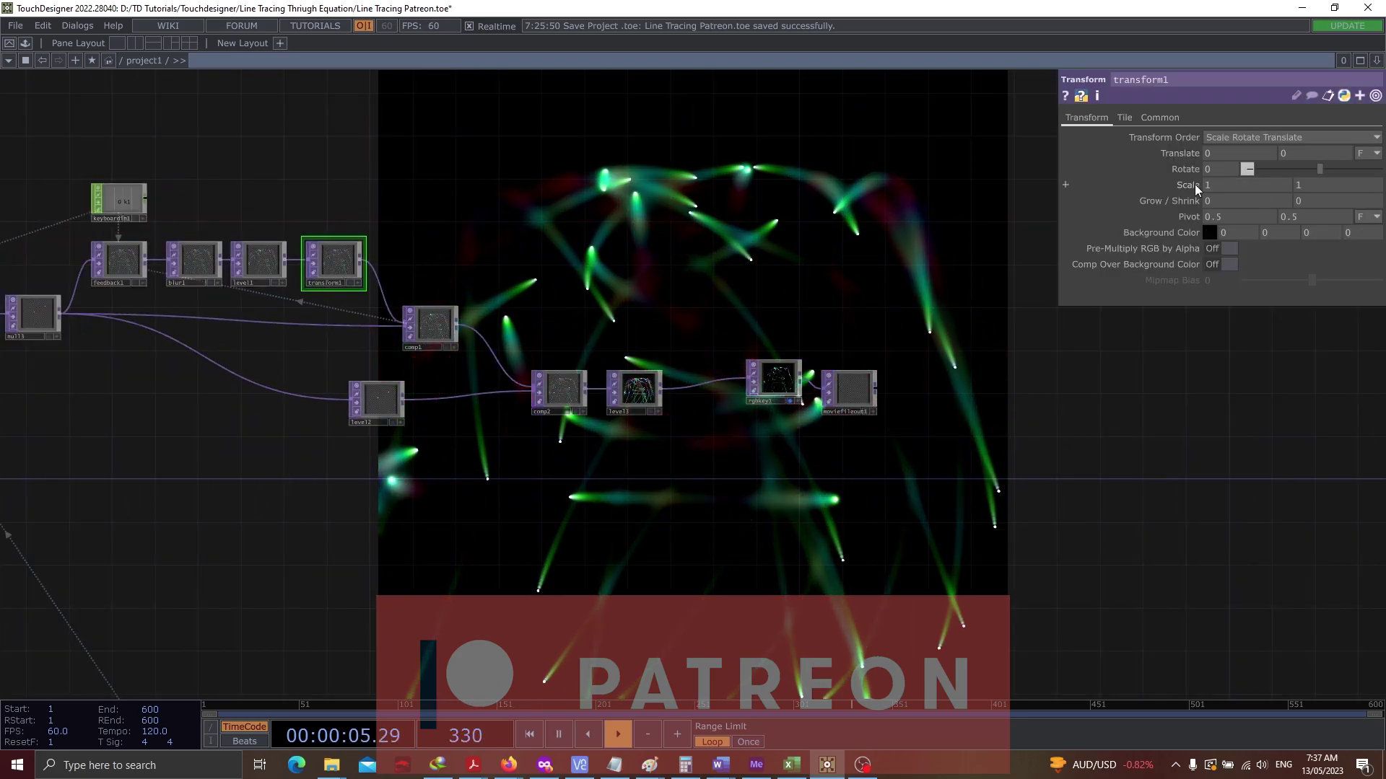
{"action": "middle_click_drag", "start_coordinate": [1194, 184], "coordinate": [1174, 202]}
{"action": "left_click_drag", "start_coordinate": [929, 495], "coordinate": [721, 285]}
Bypass the blur1 operator in the feedback chain
{"action": "left_click_drag", "start_coordinate": [300, 343], "coordinate": [928, 473]}
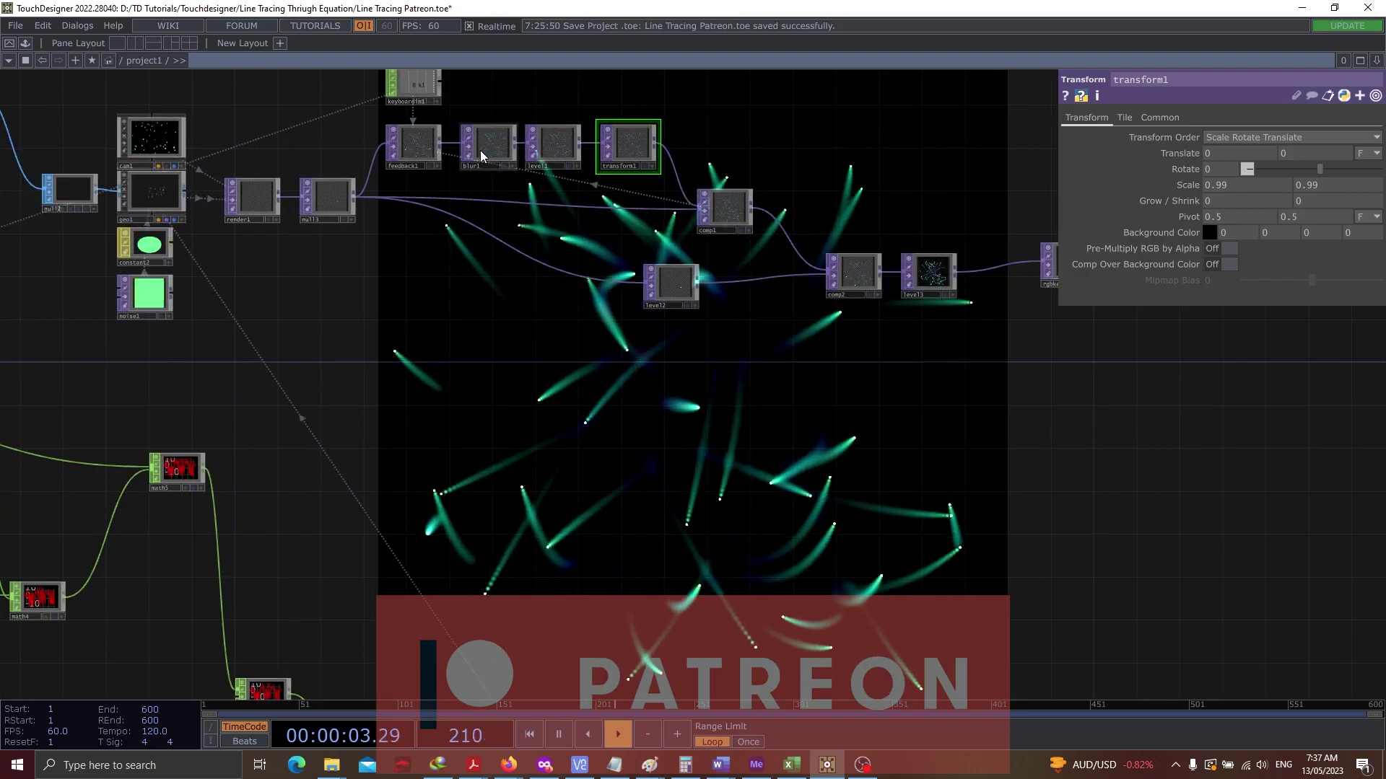
{"action": "left_click", "coordinate": [467, 148]}
{"action": "left_click_drag", "start_coordinate": [777, 315], "coordinate": [526, 197]}
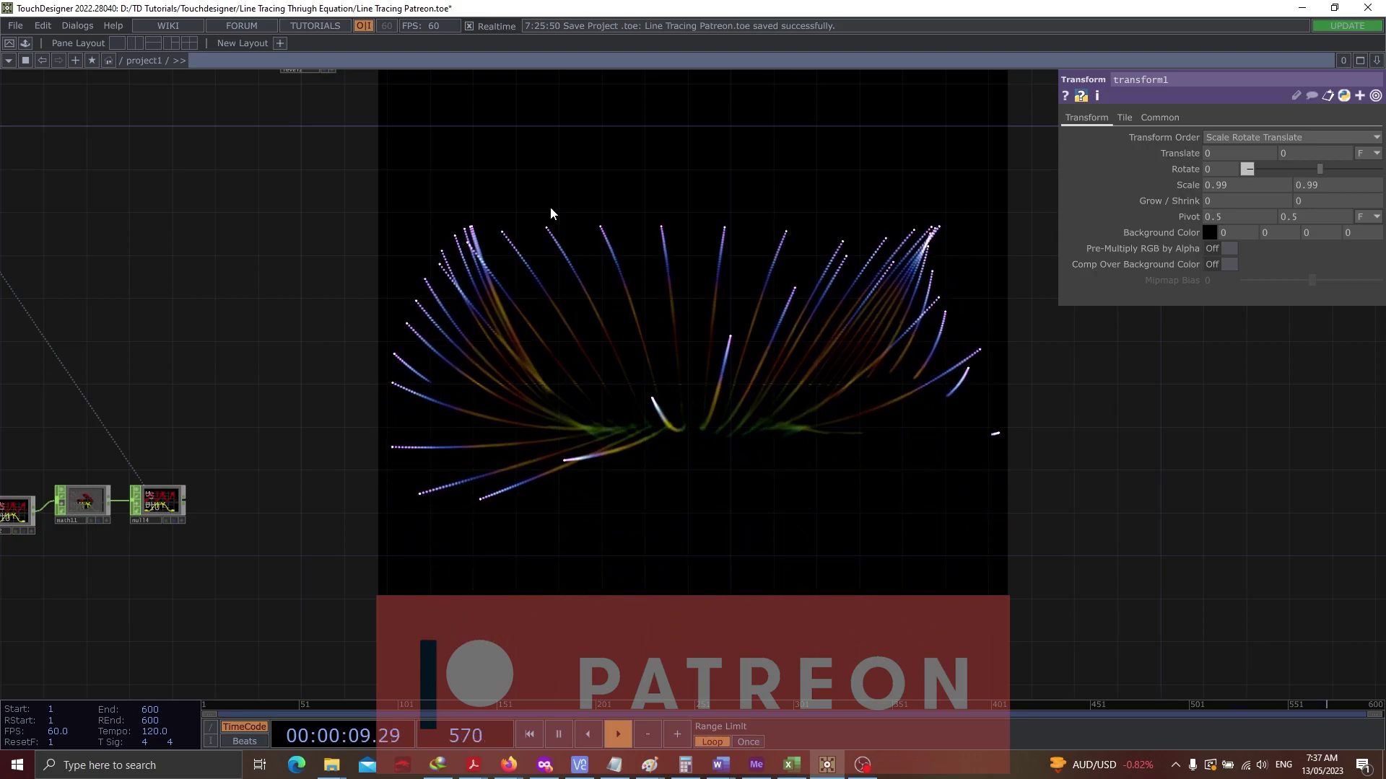
Try to adjust the b value in constant3
{"action": "scroll", "coordinate": [616, 326], "scroll_direction": "down", "scroll_amount": 5}
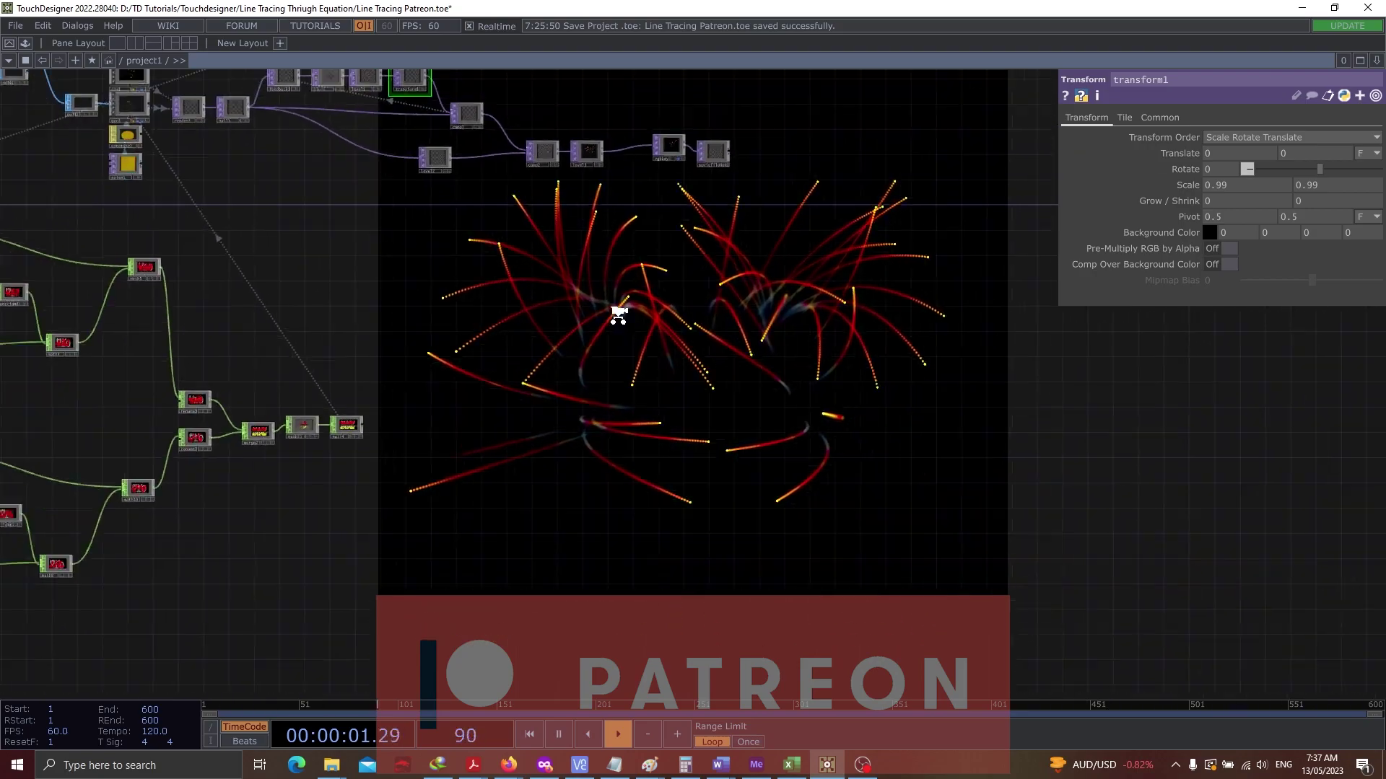
{"action": "scroll", "coordinate": [140, 293], "scroll_direction": "up", "scroll_amount": 2}
{"action": "scroll", "coordinate": [138, 292], "scroll_direction": "up", "scroll_amount": 2}
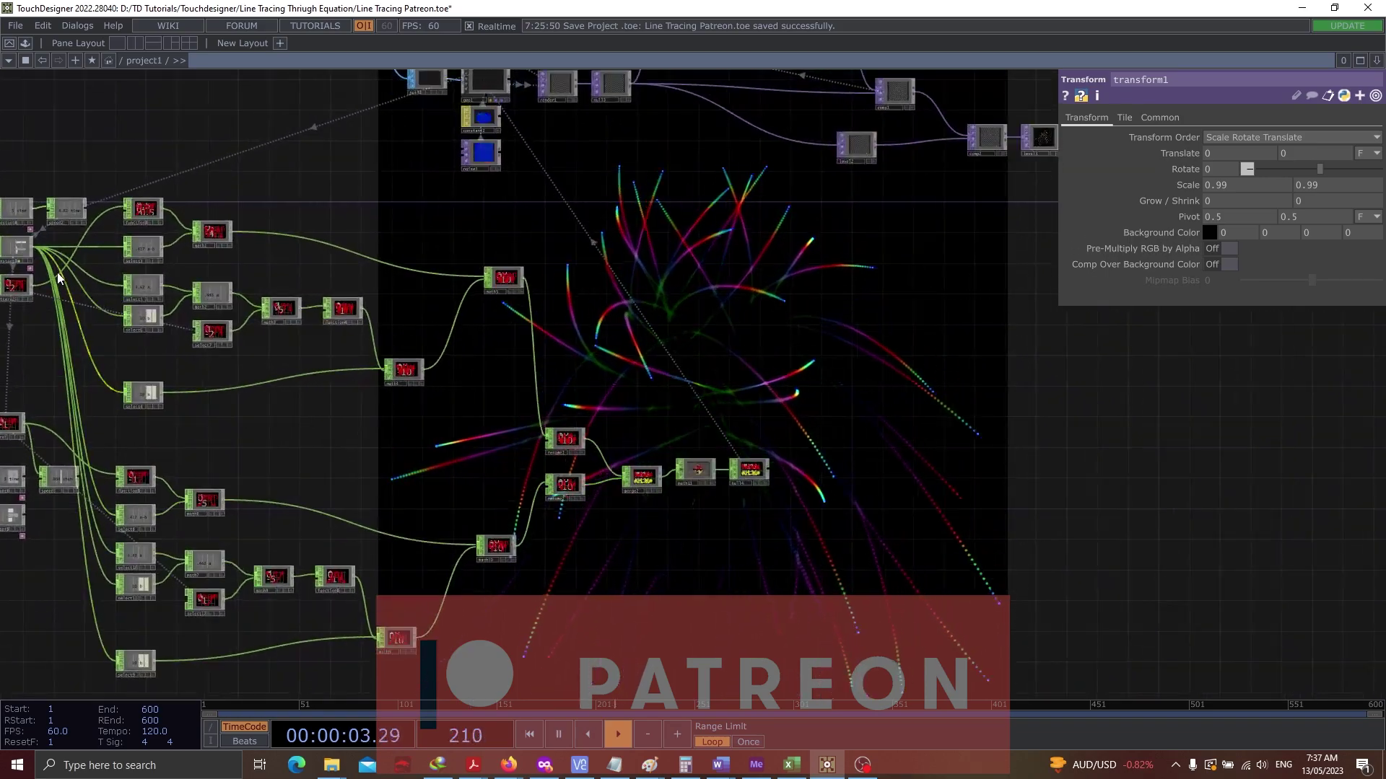
{"action": "left_click", "coordinate": [18, 249]}
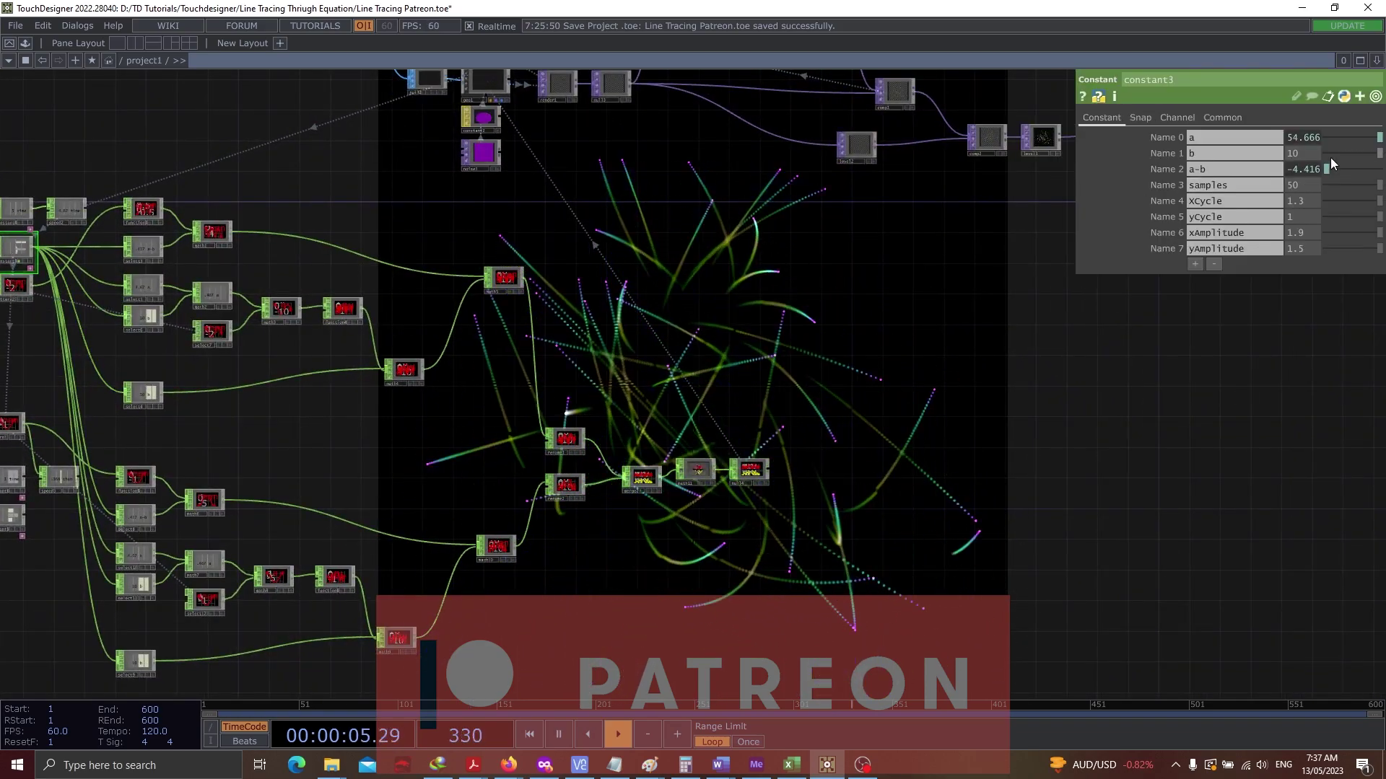
{"action": "middle_click_drag", "start_coordinate": [1285, 155], "coordinate": [1300, 153]}
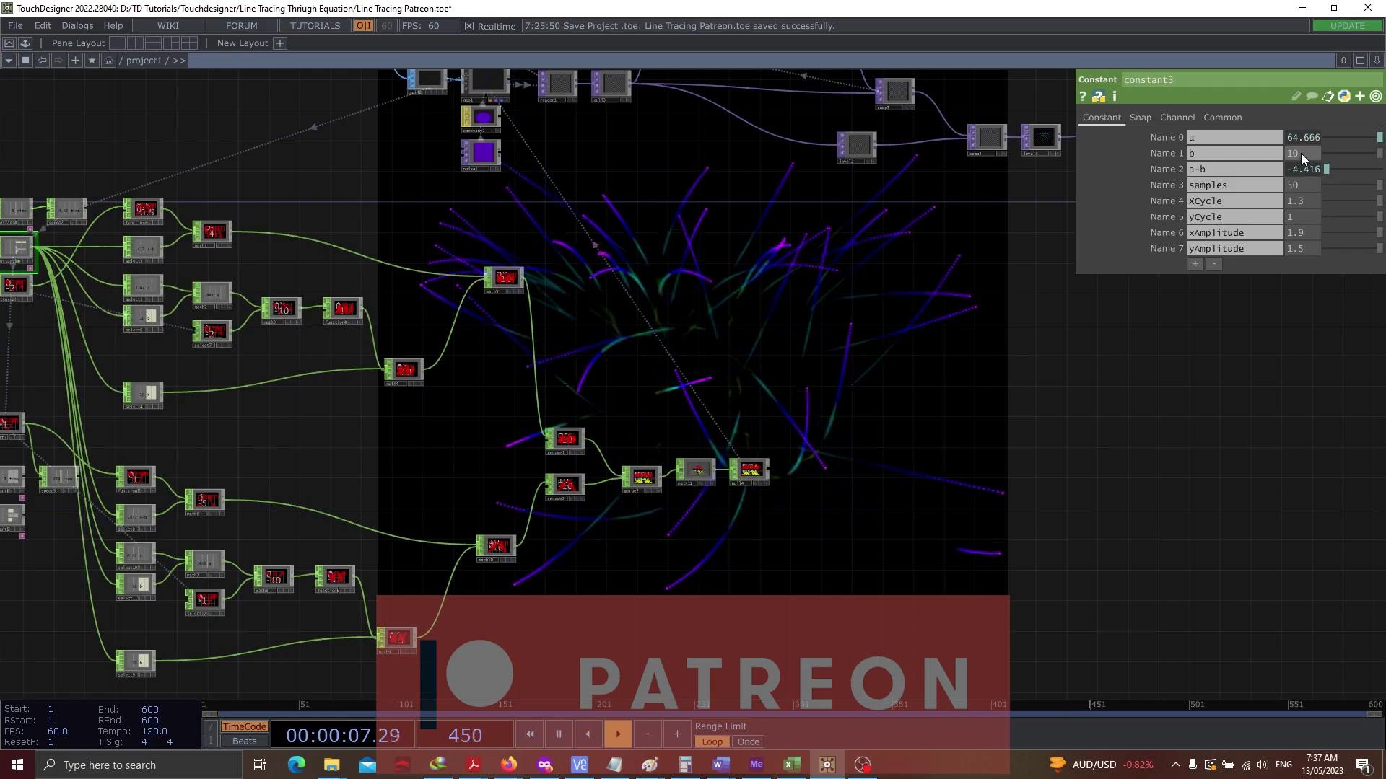
{"action": "left_click_drag", "start_coordinate": [1045, 321], "coordinate": [839, 291]}
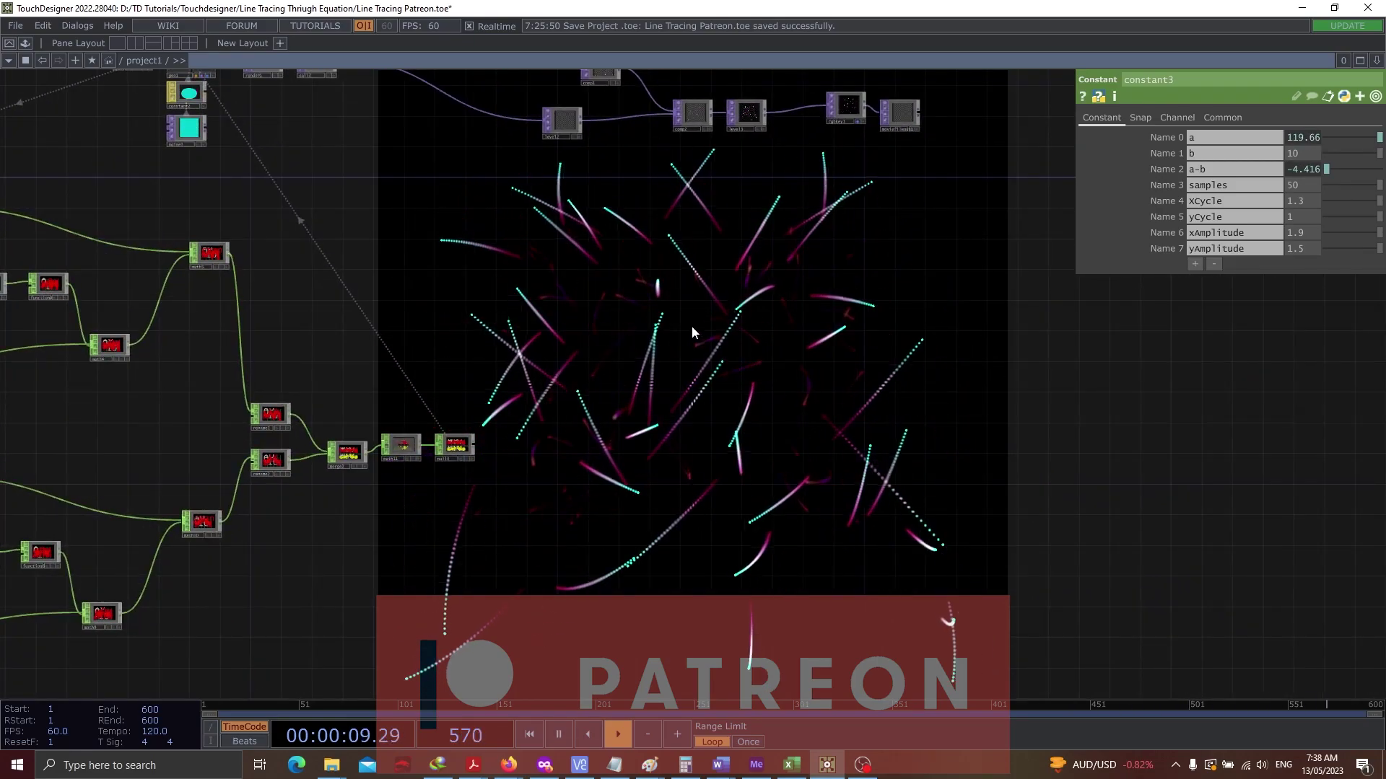
Set both scale values of the transform1 operator back to 1
{"action": "scroll", "coordinate": [582, 252], "scroll_direction": "up", "scroll_amount": 5}
{"action": "left_click", "coordinate": [552, 224]}
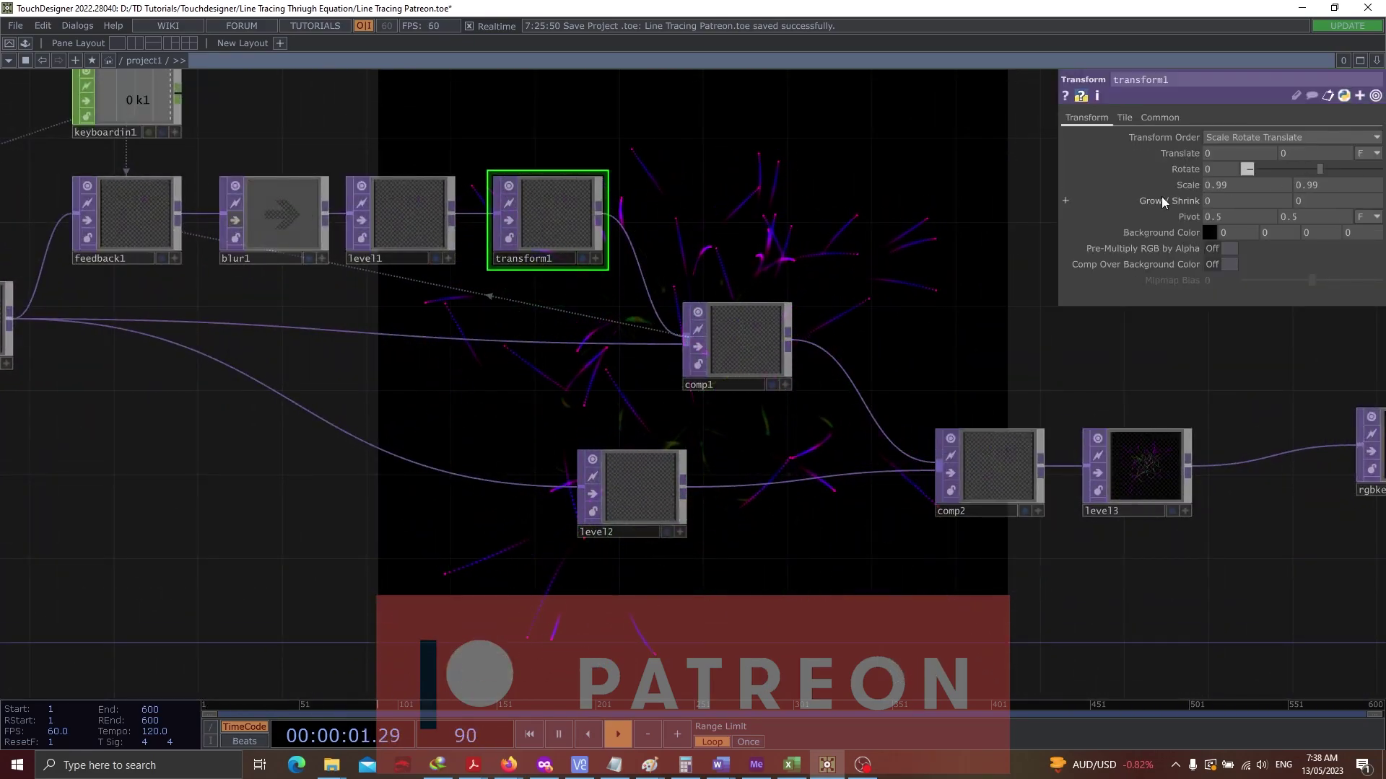
{"action": "middle_click_drag", "start_coordinate": [1181, 187], "coordinate": [1182, 157]}
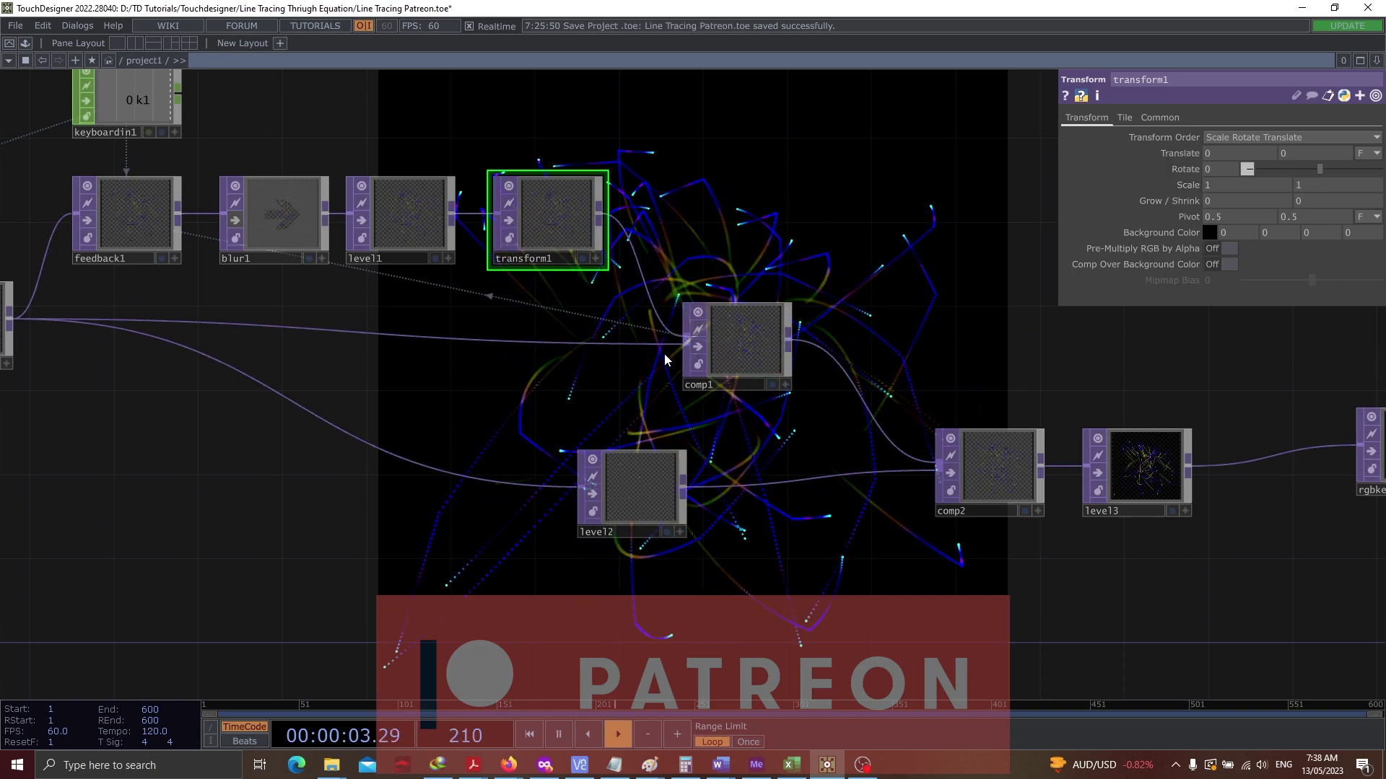
Set the b value in constant3 to 5
{"action": "scroll", "coordinate": [919, 238], "scroll_direction": "down", "scroll_amount": 5}
{"action": "left_click_drag", "start_coordinate": [198, 316], "coordinate": [437, 299]}
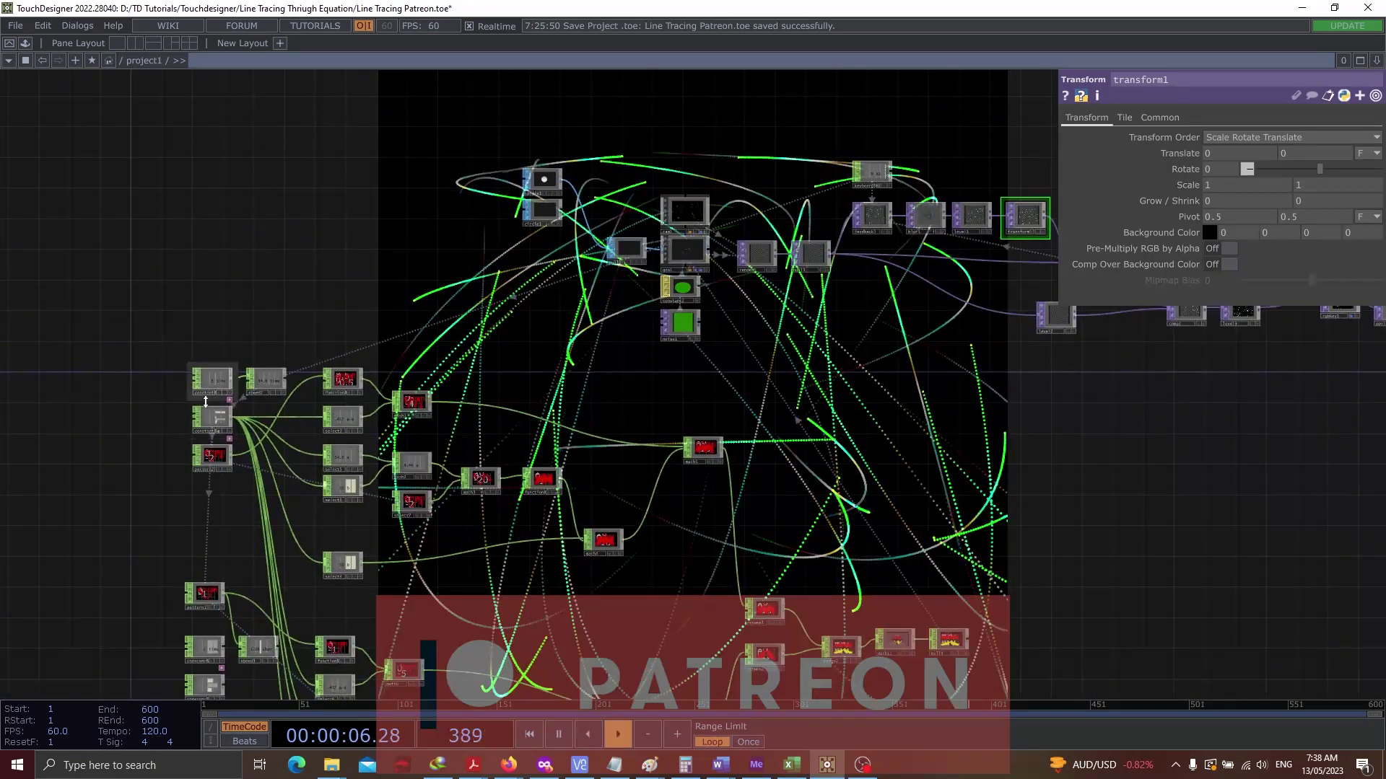
{"action": "left_click", "coordinate": [212, 417]}
{"action": "left_click_drag", "start_coordinate": [1302, 153], "coordinate": [1240, 158]}
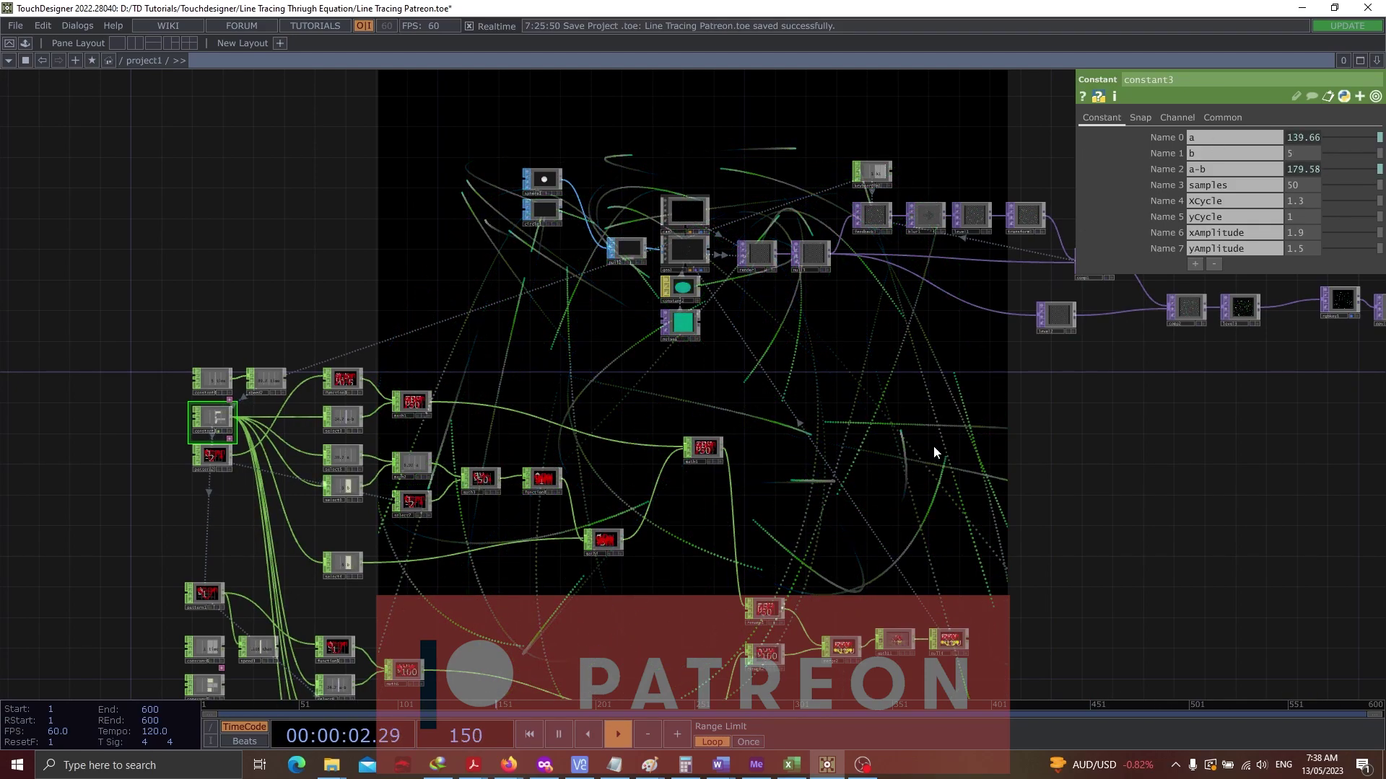
Set the tz translate expression of the noise1 operator to absTime.seconds * .1
{"action": "left_click_drag", "start_coordinate": [1073, 489], "coordinate": [563, 223]}
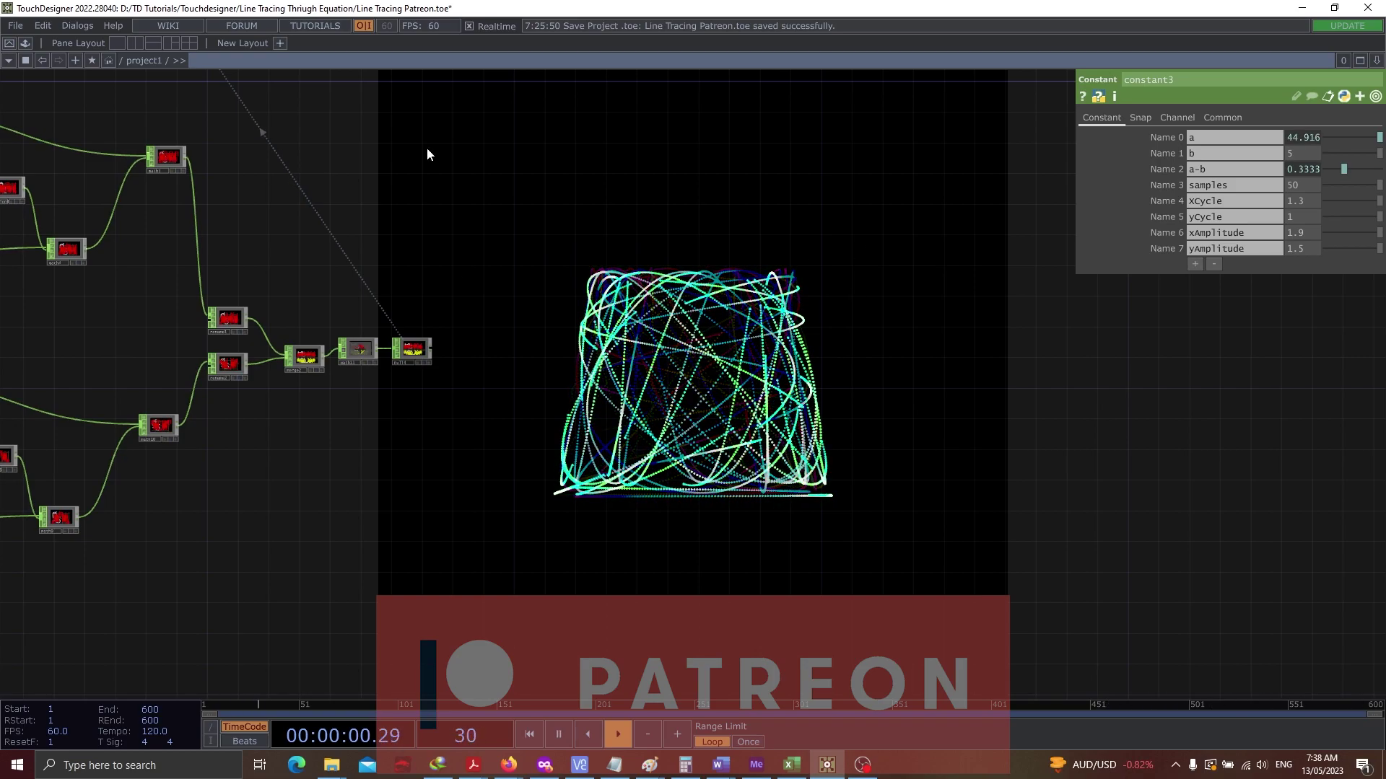
{"action": "left_click_drag", "start_coordinate": [480, 201], "coordinate": [719, 552]}
{"action": "scroll", "coordinate": [379, 376], "scroll_direction": "up", "scroll_amount": 5}
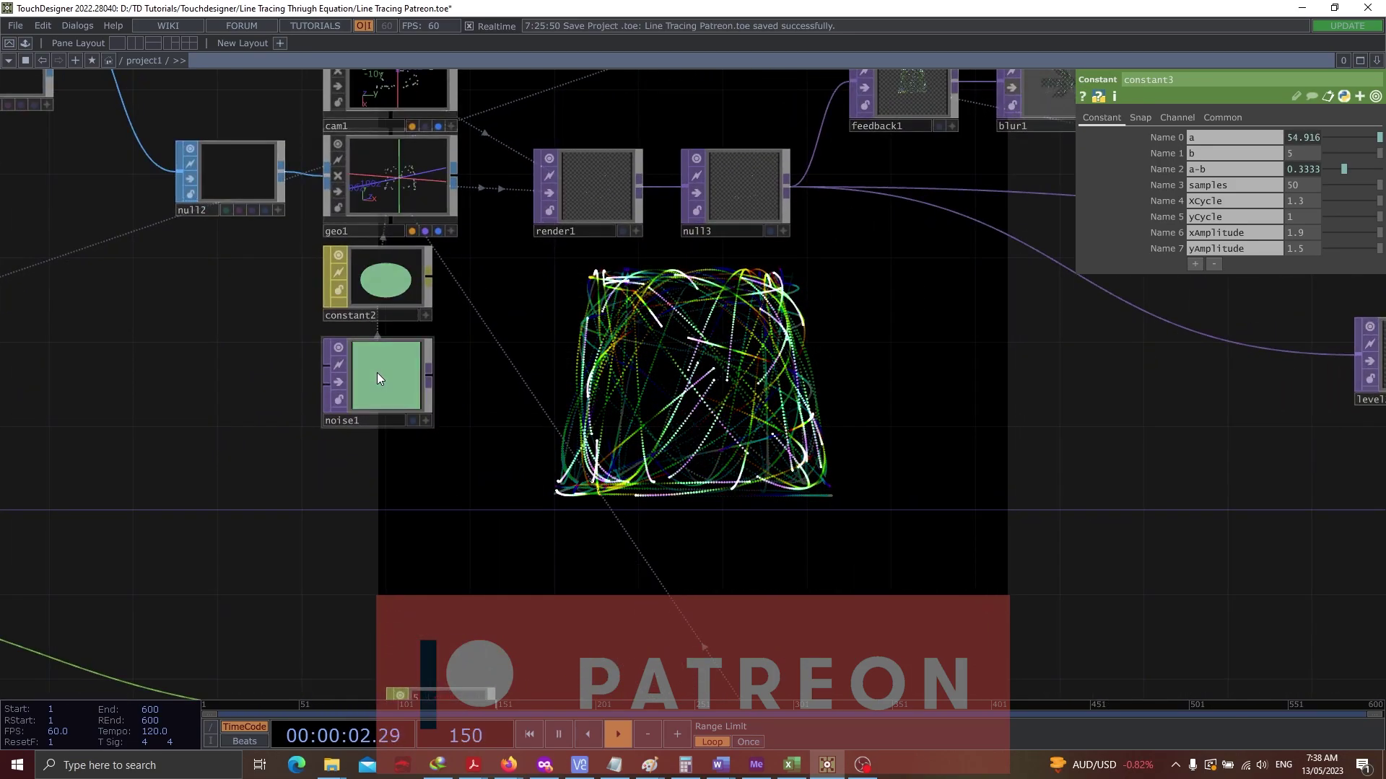
{"action": "left_click", "coordinate": [376, 373]}
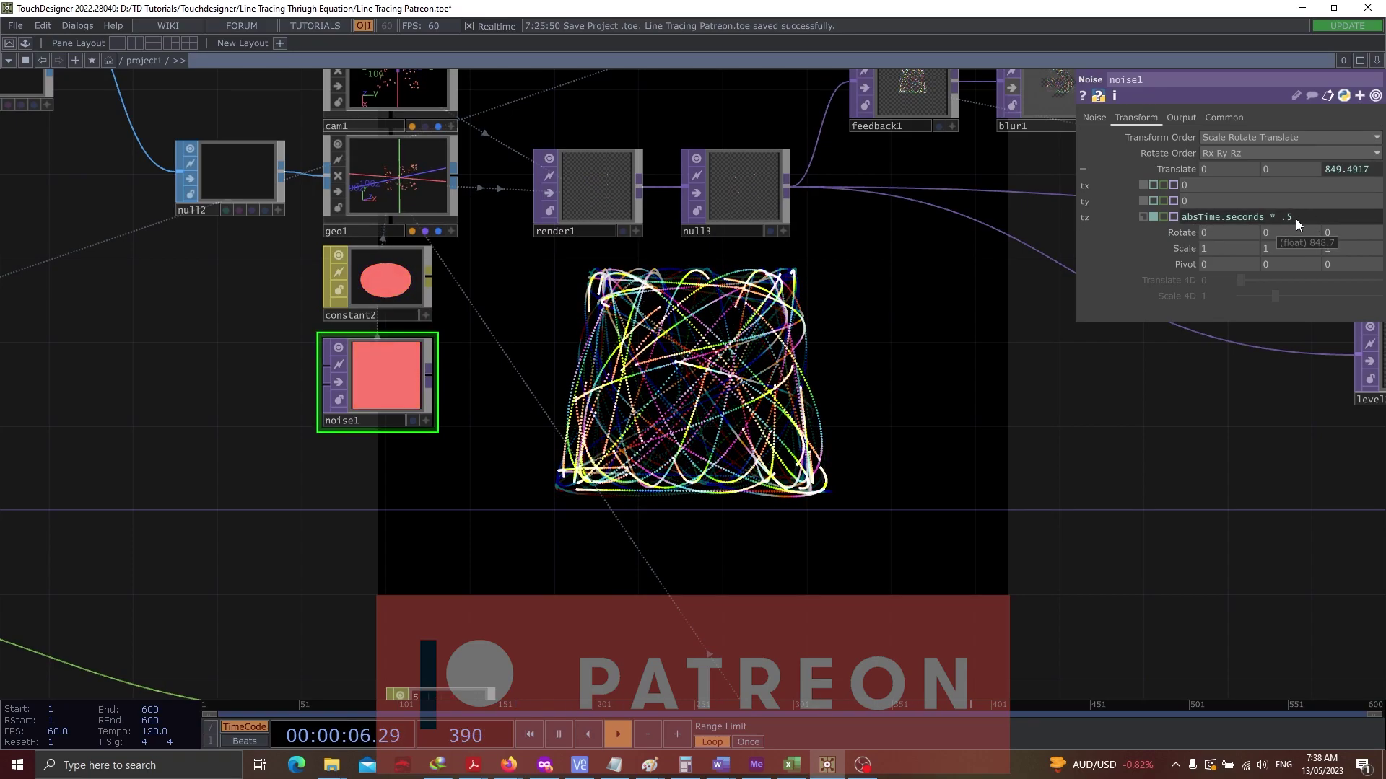
{"action": "double_click", "coordinate": [1288, 218]}
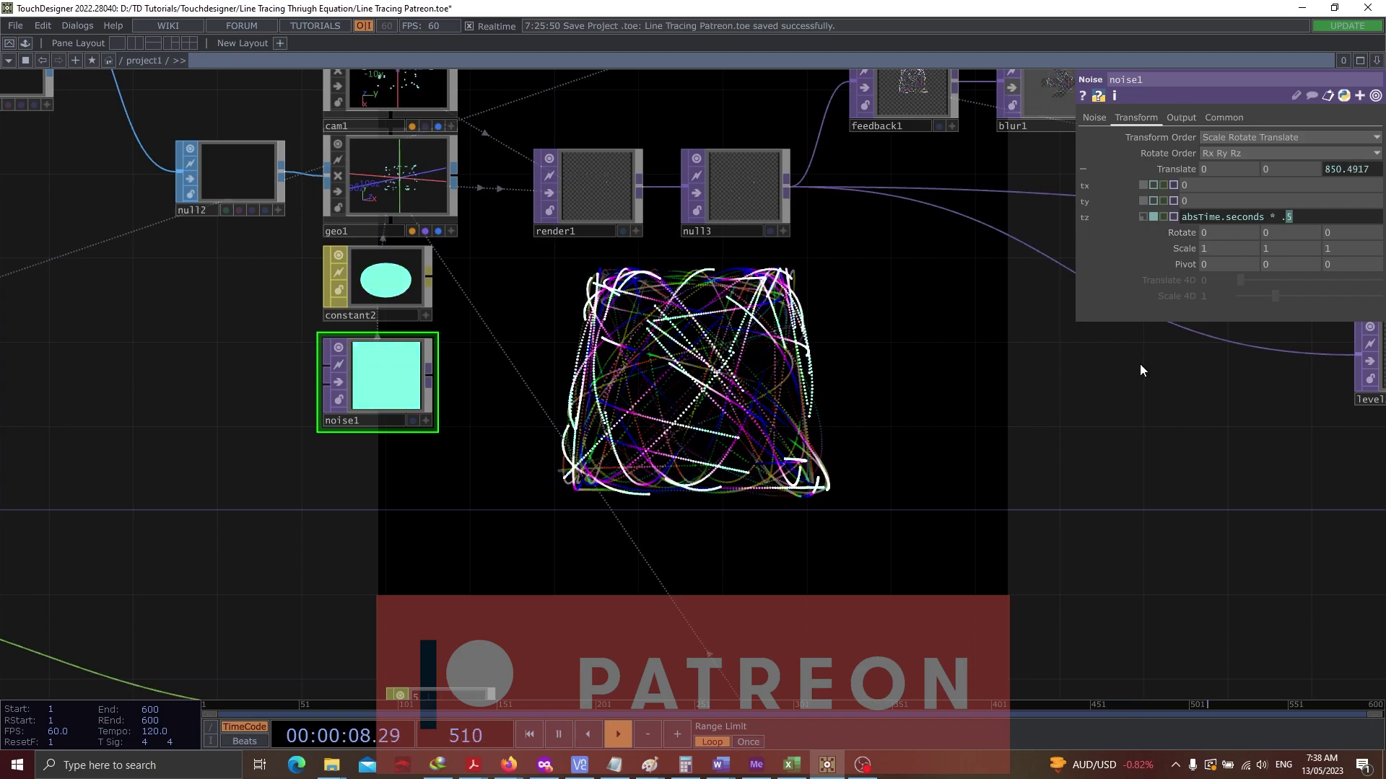
{"action": "type", "text": "1"}
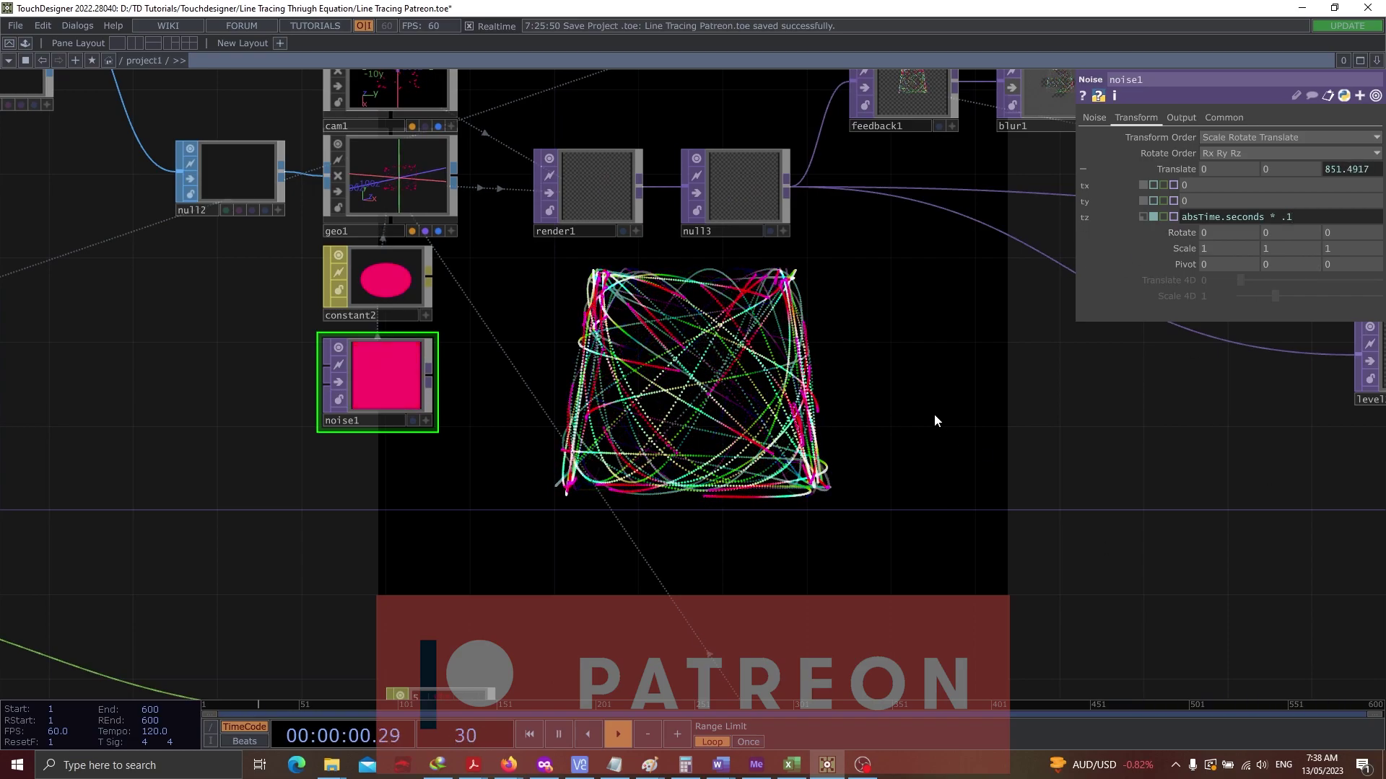
{"action": "key", "text": "Return"}
Set the b value in constant3 to 8 and its XCycle value to 1
{"action": "left_click_drag", "start_coordinate": [835, 348], "coordinate": [258, 103]}
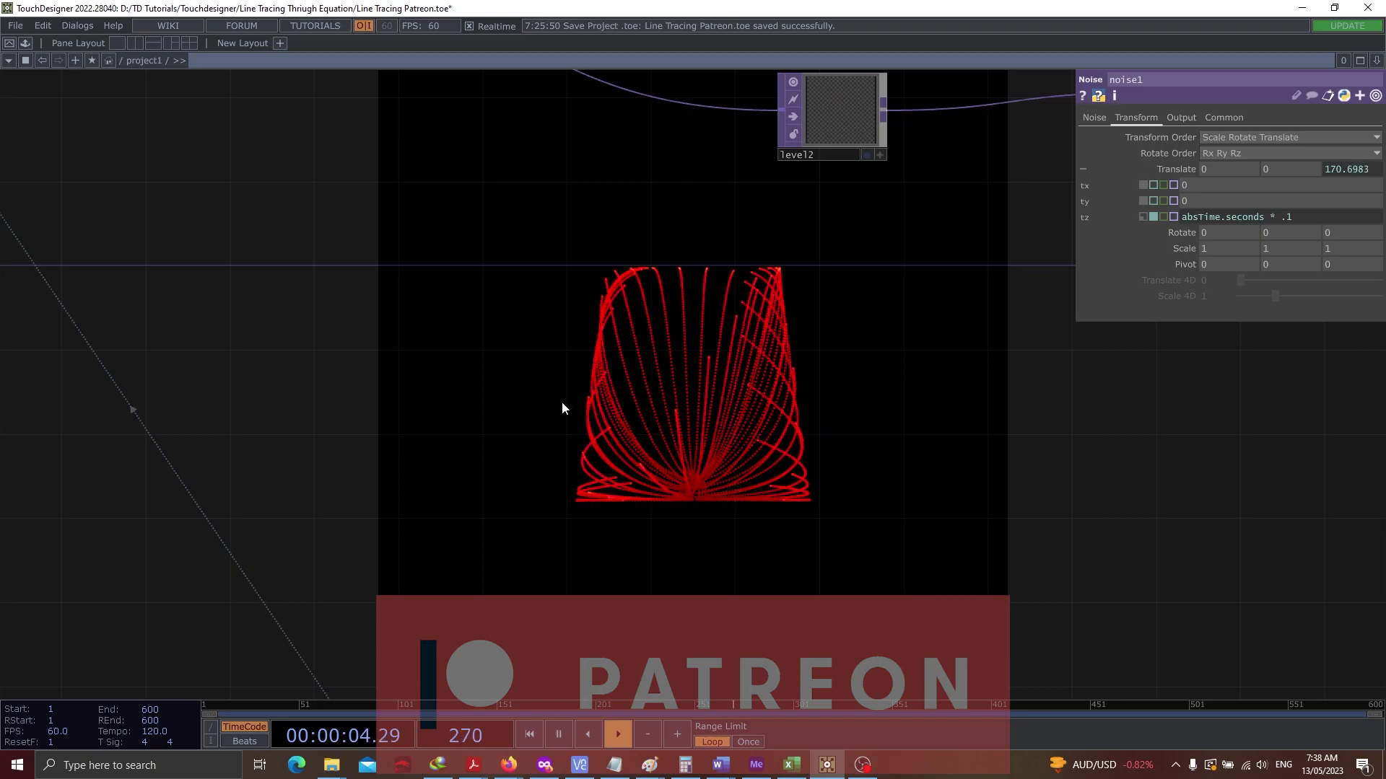
{"action": "left_click_drag", "start_coordinate": [278, 294], "coordinate": [1021, 332]}
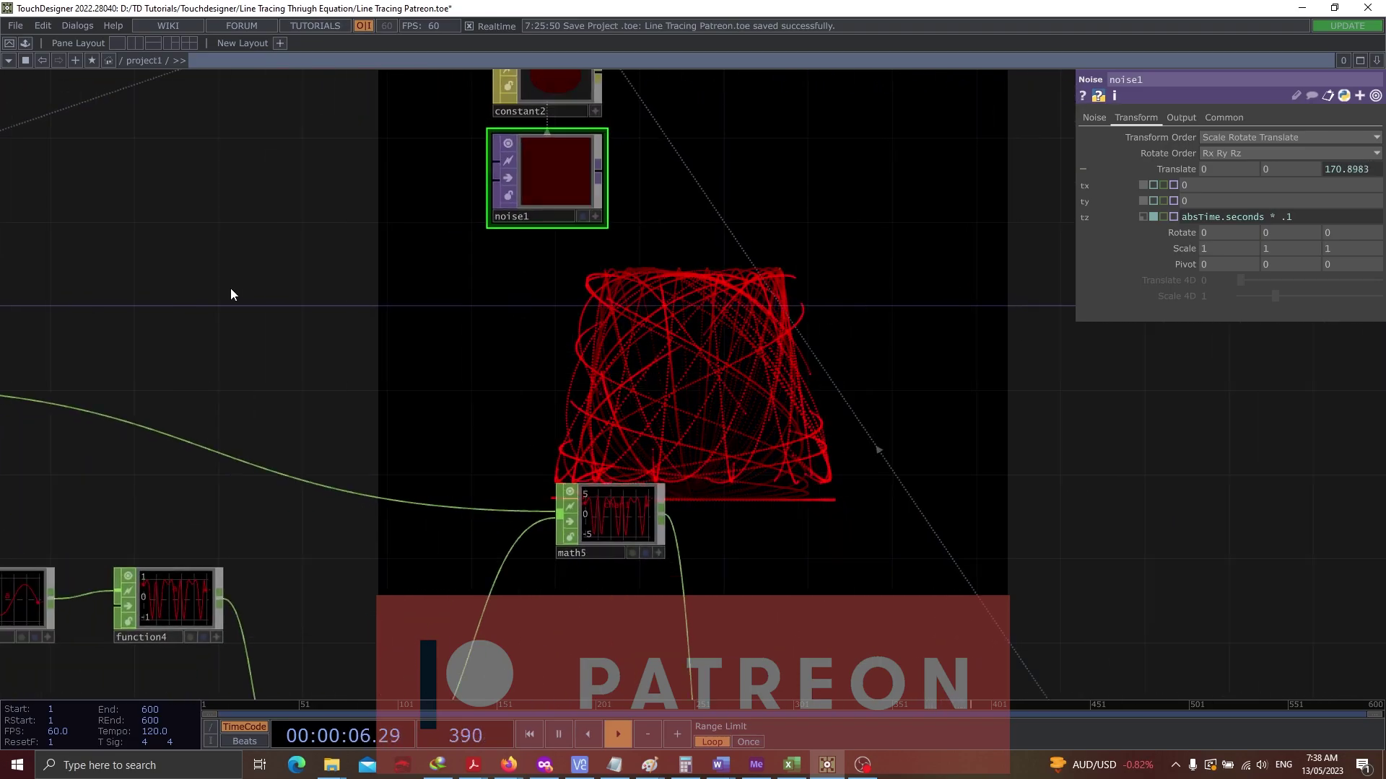
{"action": "left_click_drag", "start_coordinate": [357, 273], "coordinate": [924, 293]}
{"action": "scroll", "coordinate": [924, 293], "scroll_direction": "down", "scroll_amount": 5}
{"action": "scroll", "coordinate": [543, 376], "scroll_direction": "up", "scroll_amount": 3}
{"action": "scroll", "coordinate": [542, 376], "scroll_direction": "up", "scroll_amount": 1}
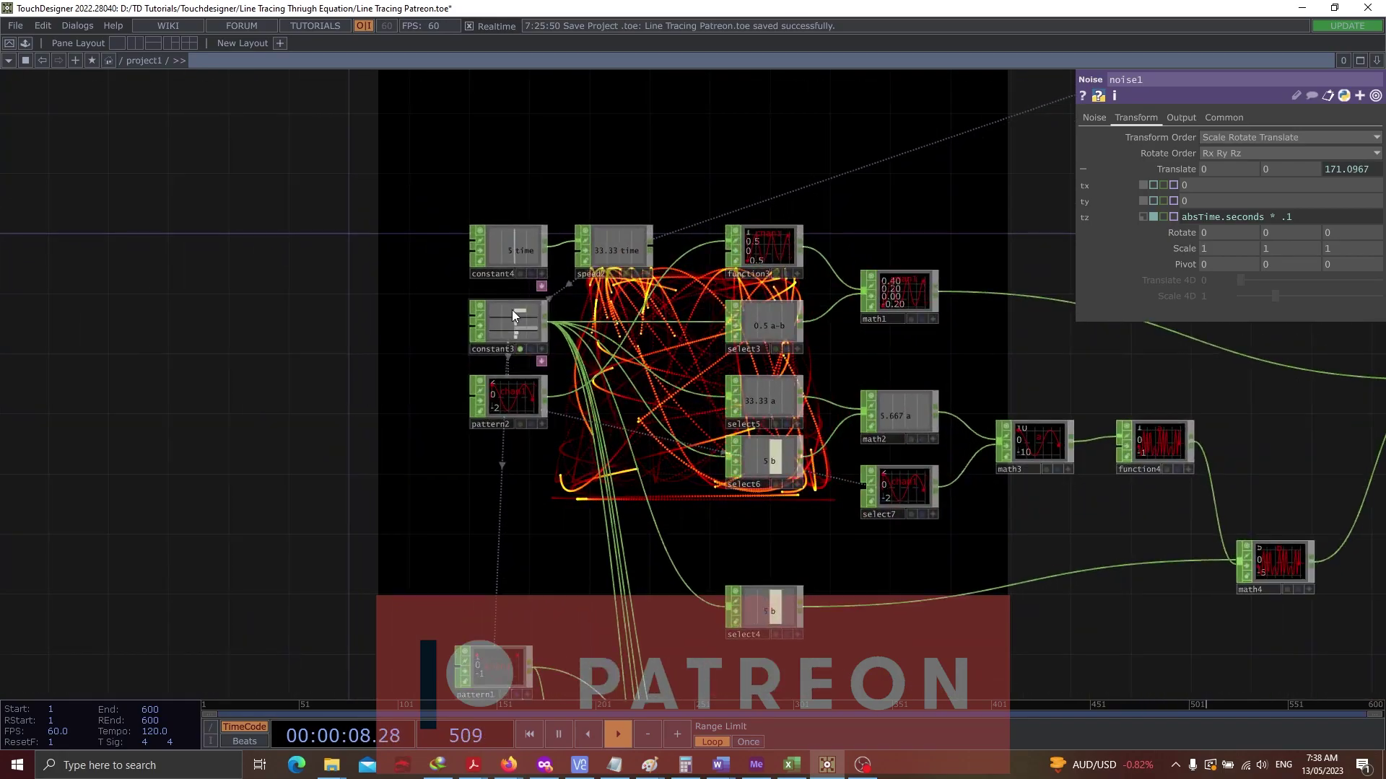
{"action": "left_click", "coordinate": [512, 309]}
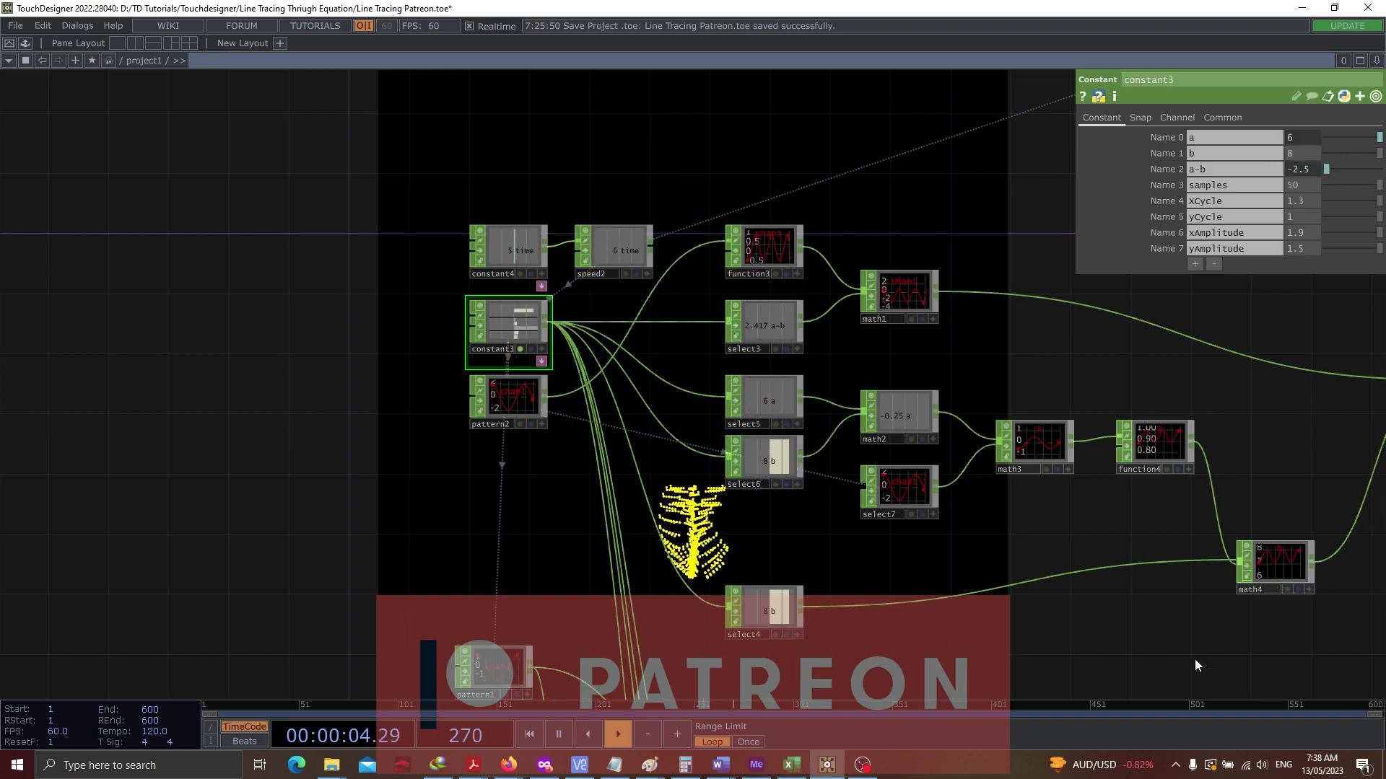
{"action": "left_click_drag", "start_coordinate": [1193, 661], "coordinate": [639, 194]}
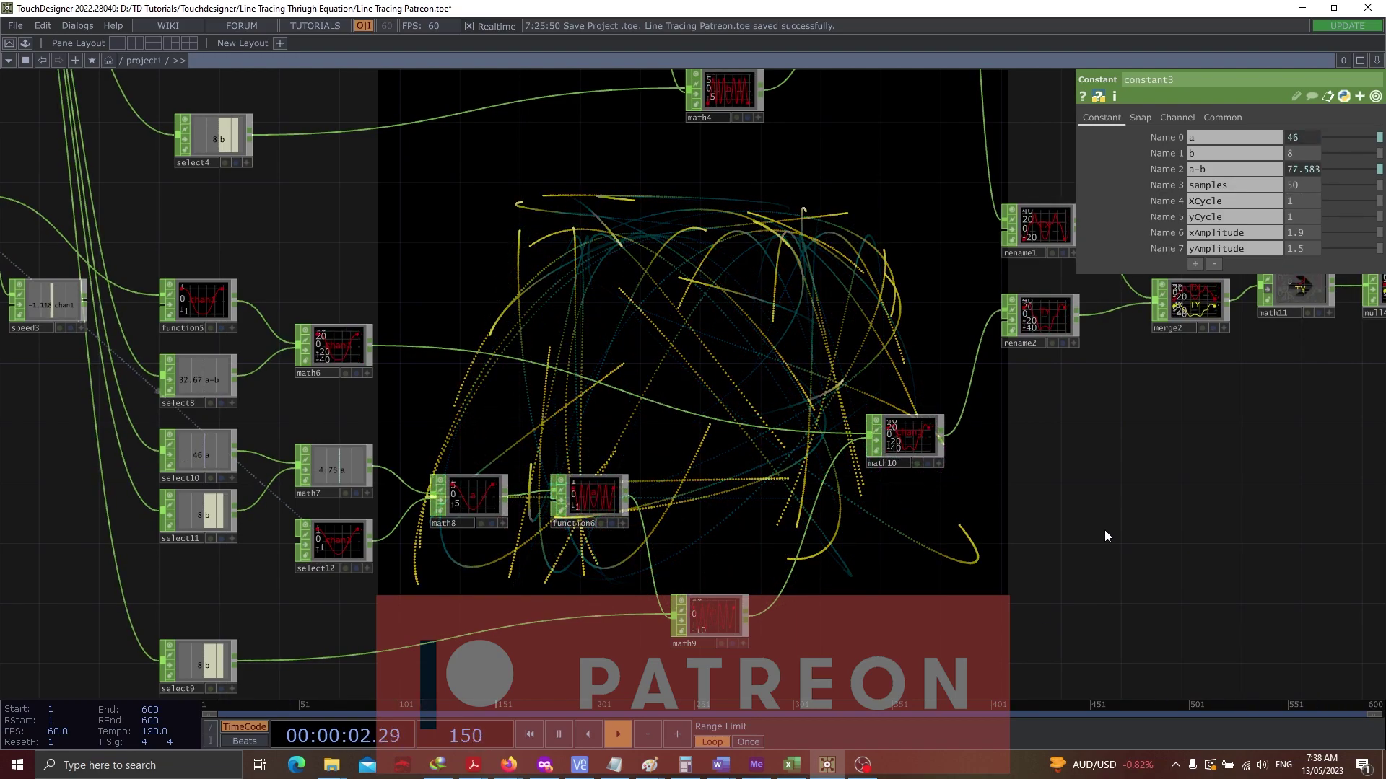
Switch to the browser and look over the Digital Abstracts Patreon page, including its Supporter membership level and header banner
{"action": "scroll", "coordinate": [965, 356], "scroll_direction": "up", "scroll_amount": 5}
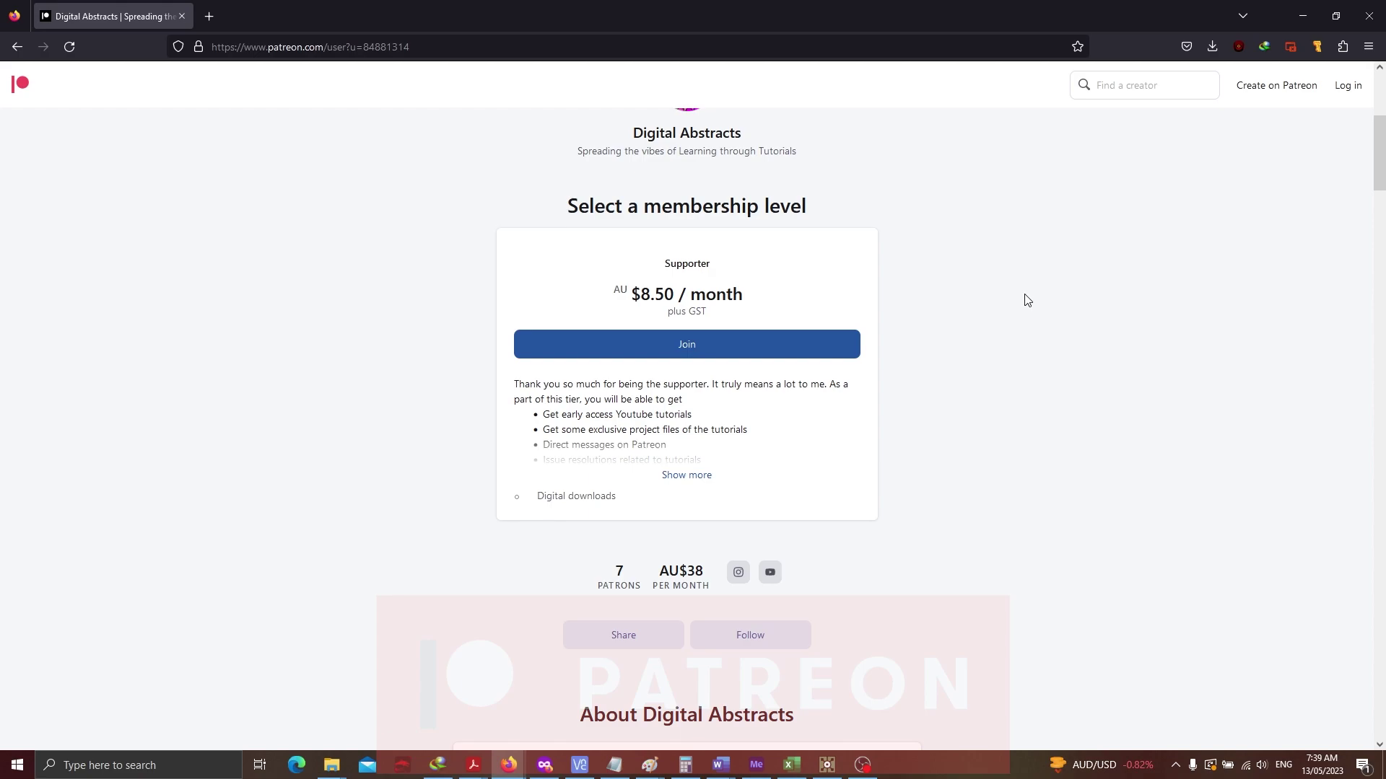
{"action": "scroll", "coordinate": [1027, 300], "scroll_direction": "up", "scroll_amount": 2}
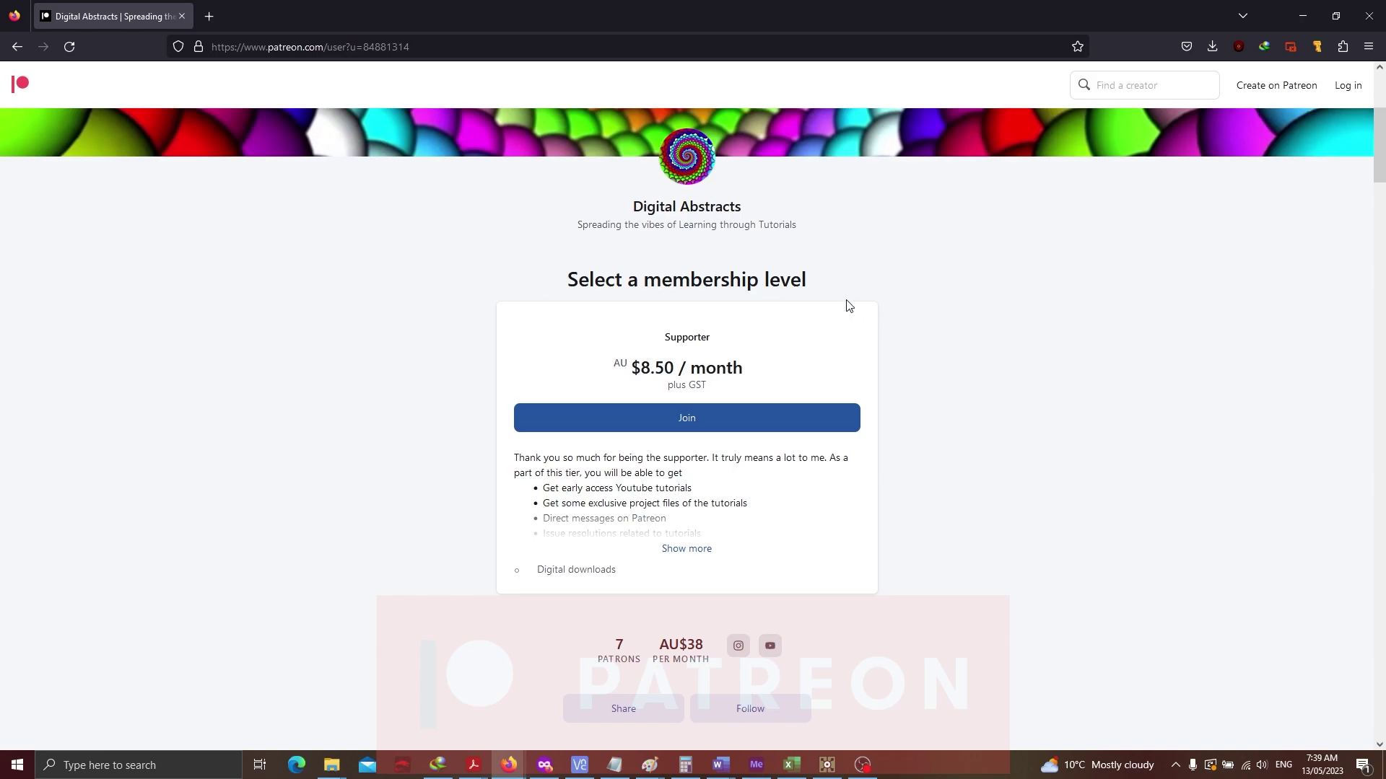
{"action": "scroll", "coordinate": [936, 322], "scroll_direction": "up", "scroll_amount": 5}
{"action": "scroll", "coordinate": [938, 334], "scroll_direction": "down", "scroll_amount": 2}
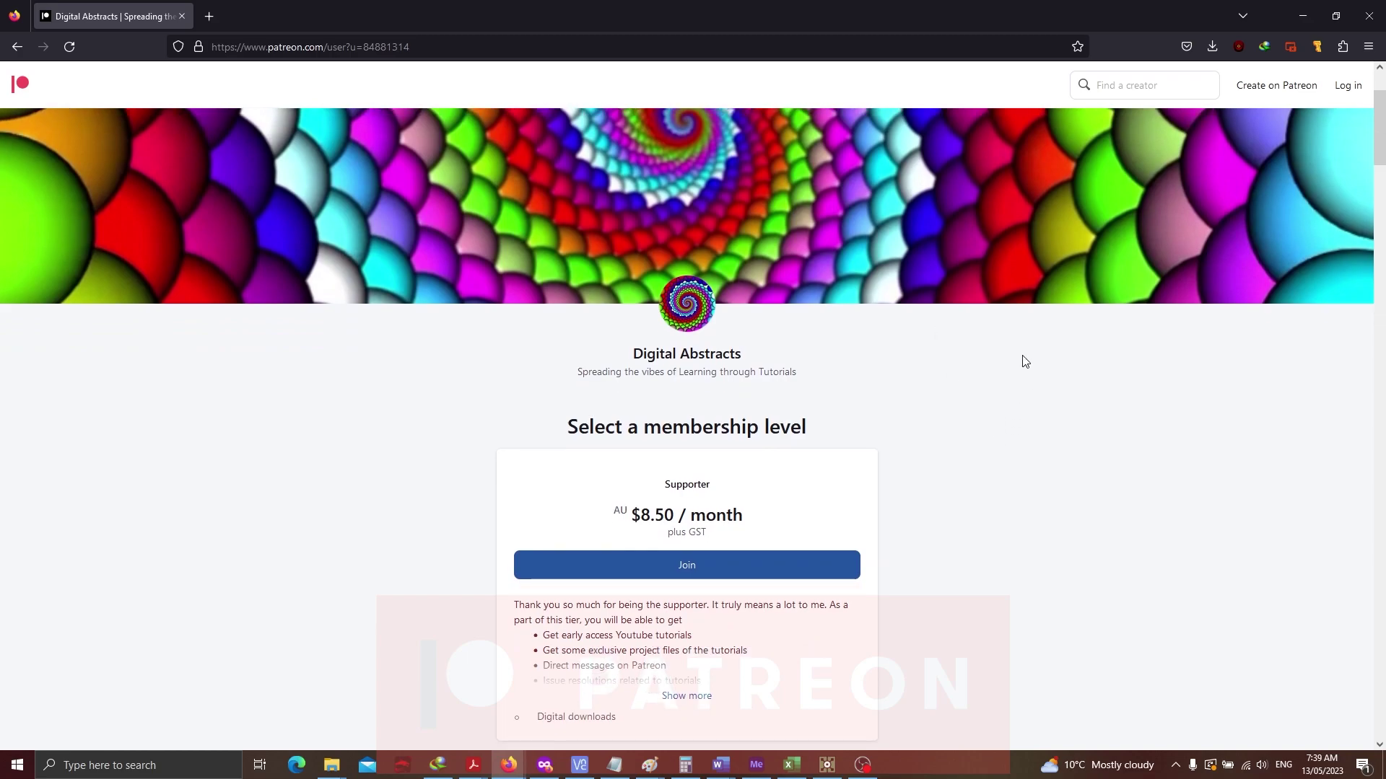
{"action": "scroll", "coordinate": [1025, 361], "scroll_direction": "up", "scroll_amount": 2}
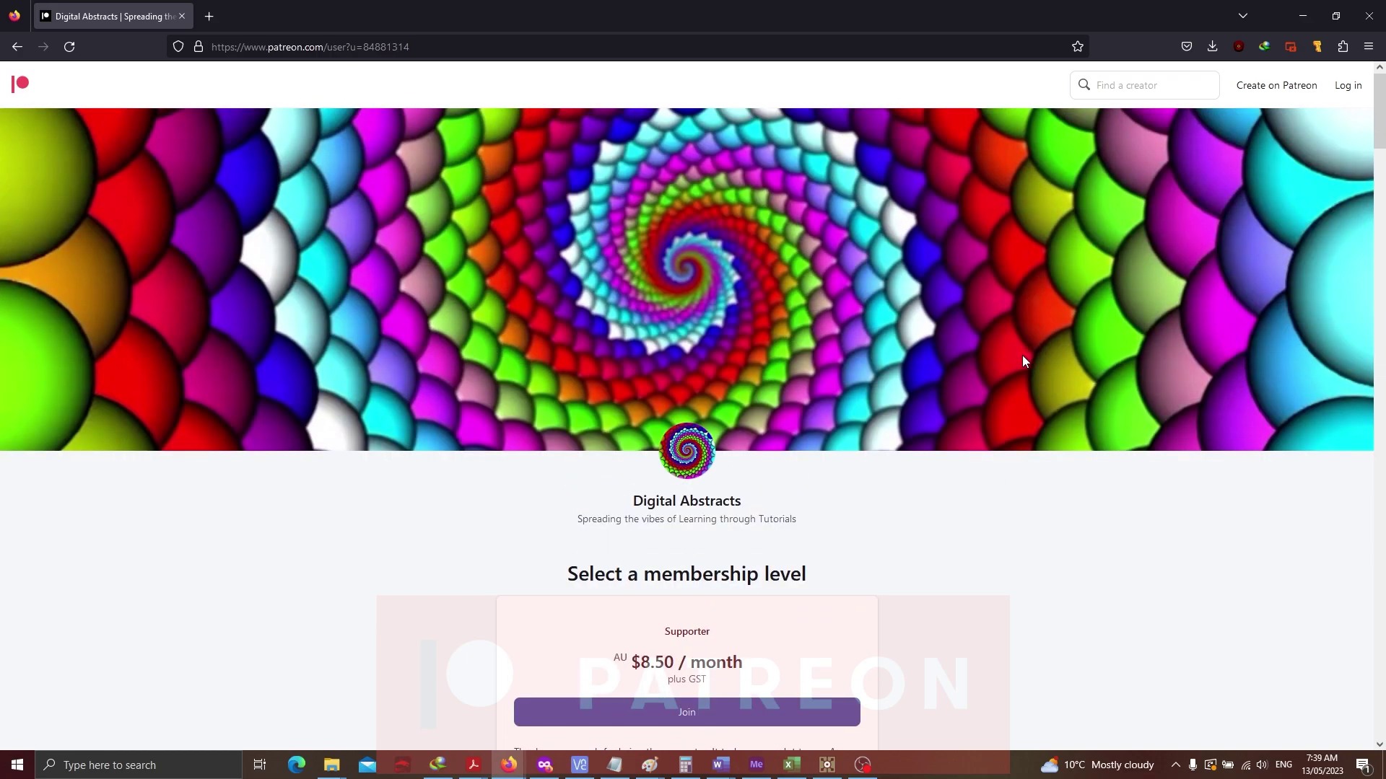
Switch back to TouchDesigner and show the complete operator network over the line tracing output
{"action": "left_click", "coordinate": [830, 768]}
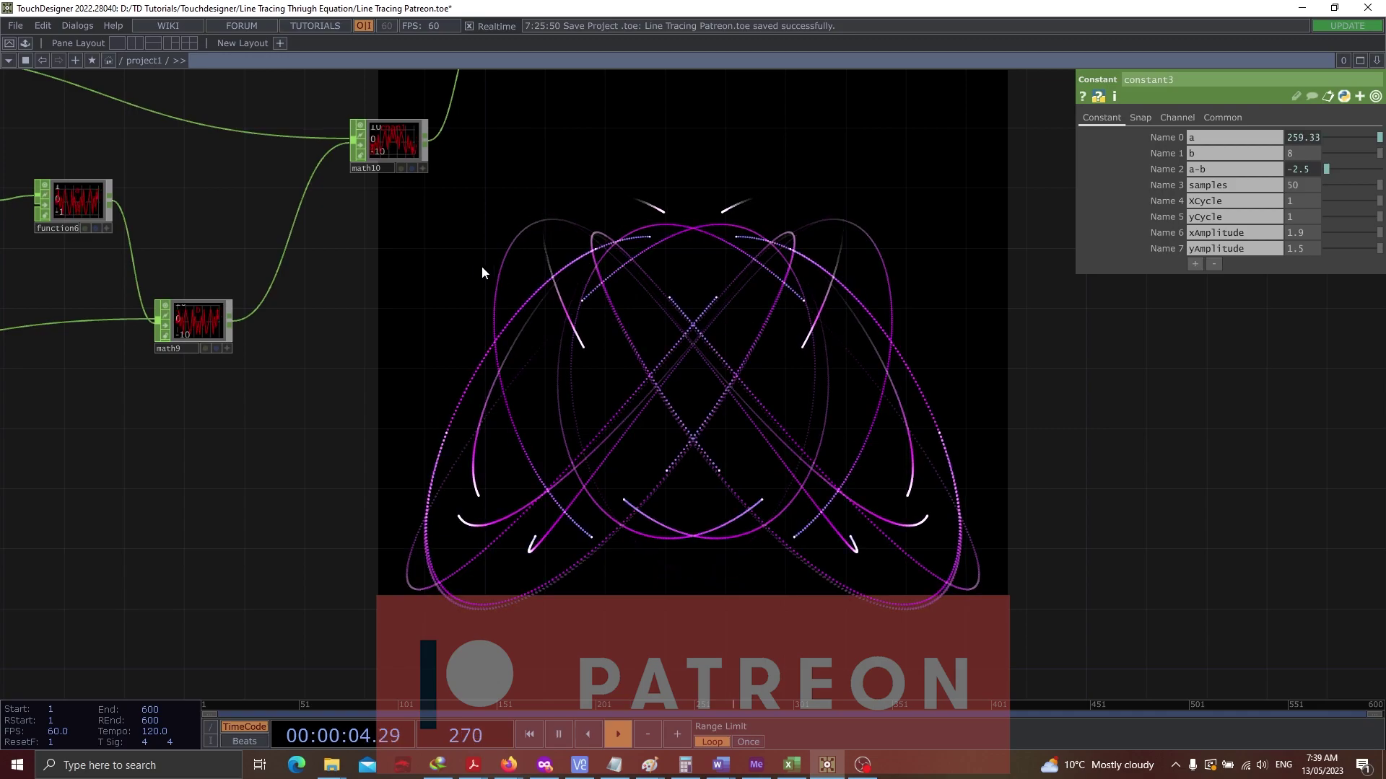
{"action": "scroll", "coordinate": [567, 235], "scroll_direction": "down", "scroll_amount": 6}
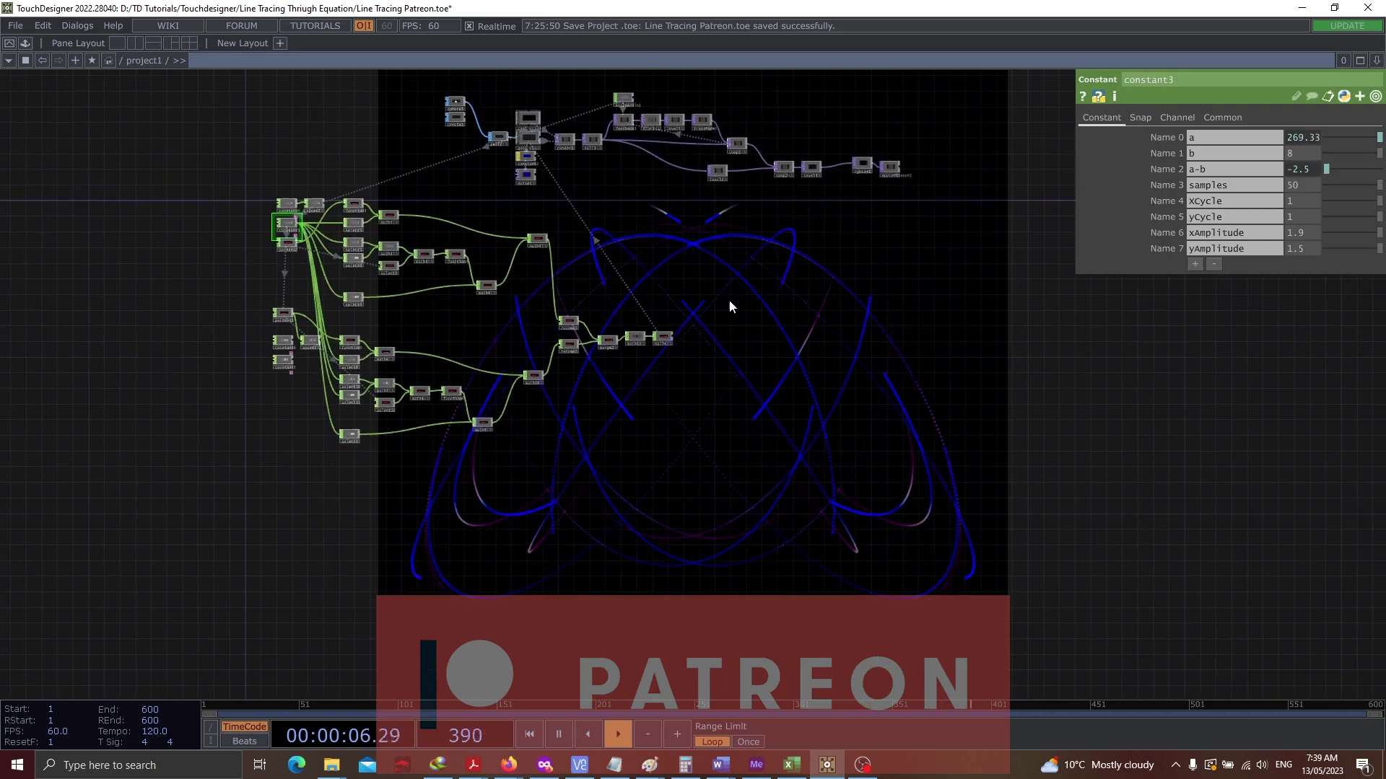
{"action": "left_click_drag", "start_coordinate": [780, 271], "coordinate": [638, 290]}
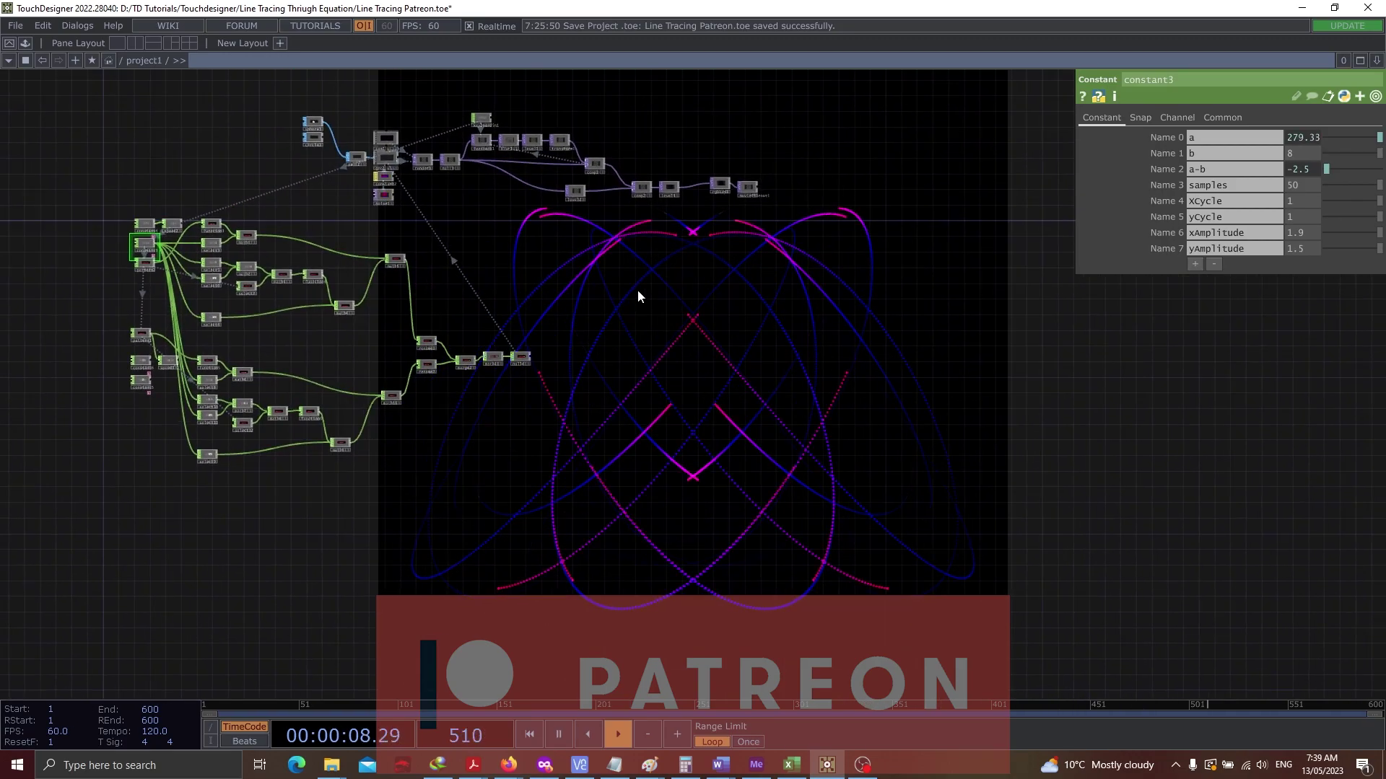